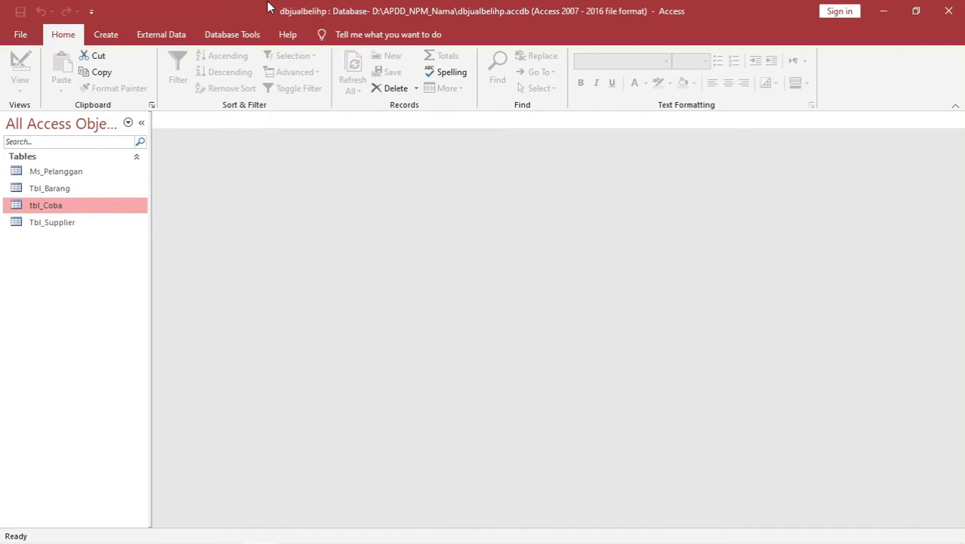
Open the tbl_Coba table in Design View and review the data type of the Harga_beli field
{"action": "right_click", "coordinate": [82, 209]}
{"action": "left_click", "coordinate": [115, 234]}
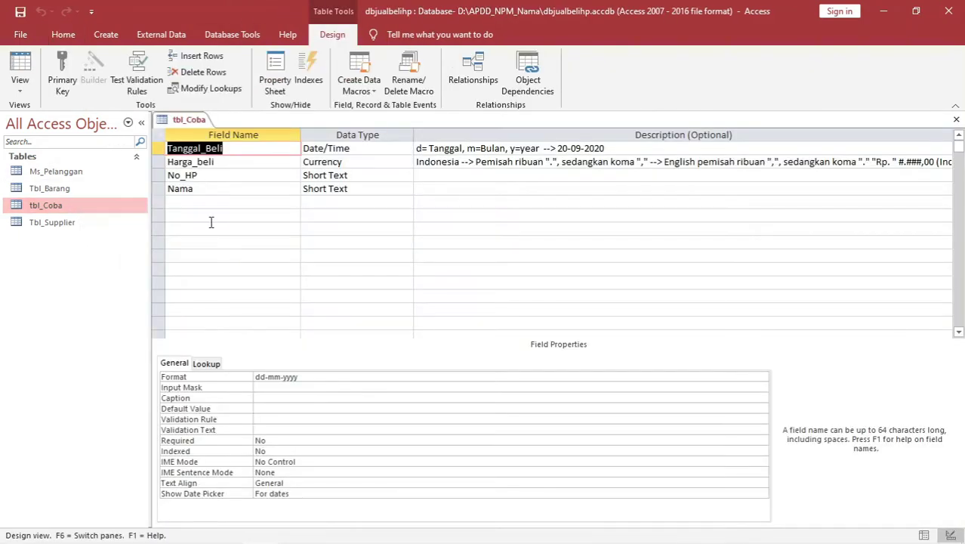
{"action": "left_click", "coordinate": [255, 206]}
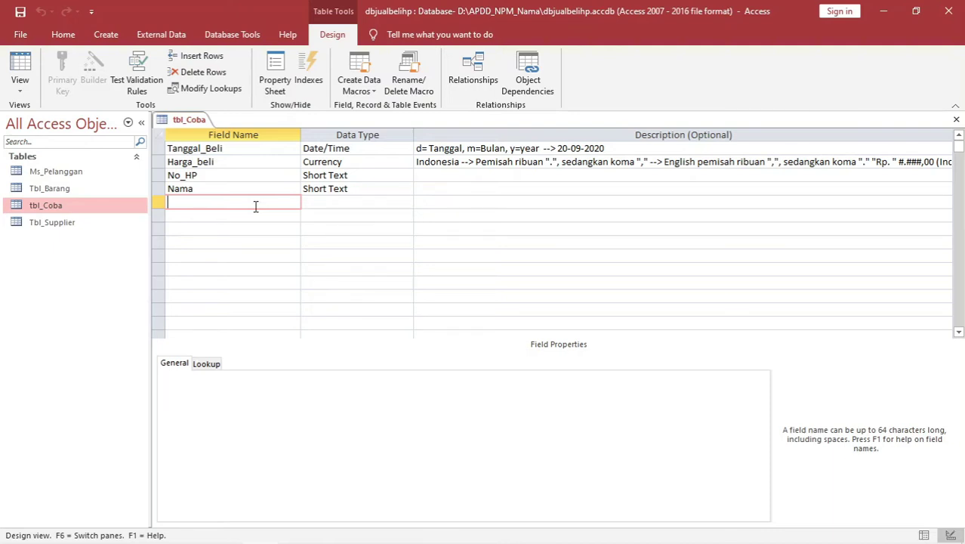
{"action": "left_click", "coordinate": [219, 163]}
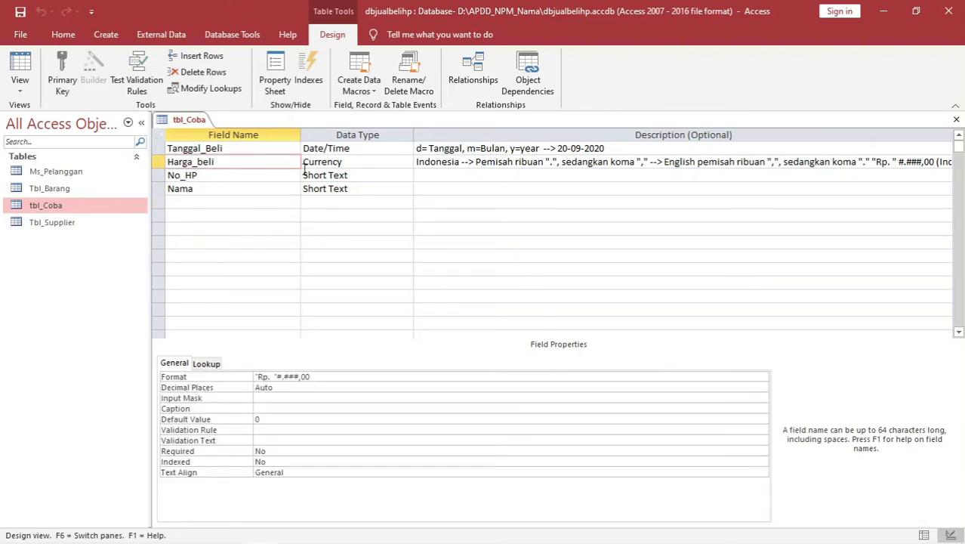
{"action": "left_click", "coordinate": [327, 164]}
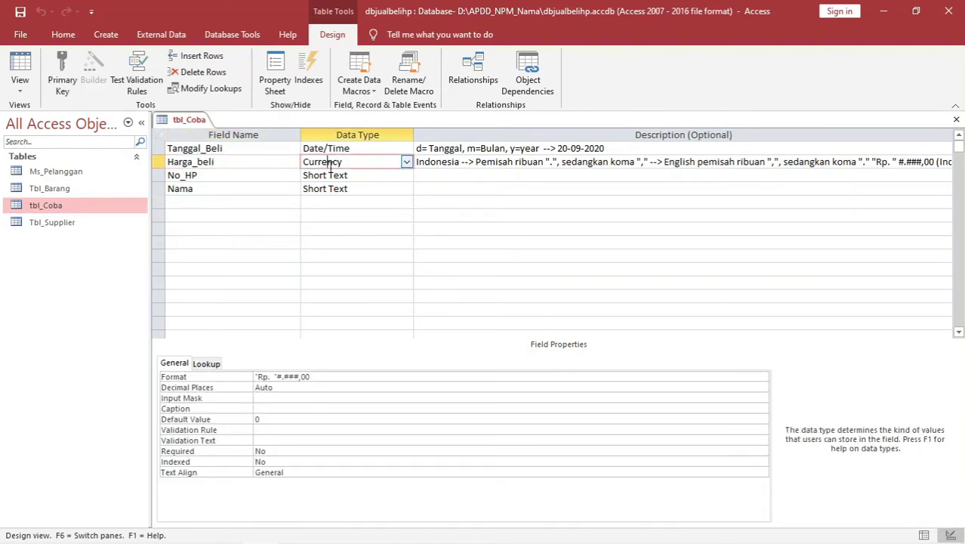
Add a field named Qty with the Number data type below the Nama field
{"action": "left_click", "coordinate": [219, 202]}
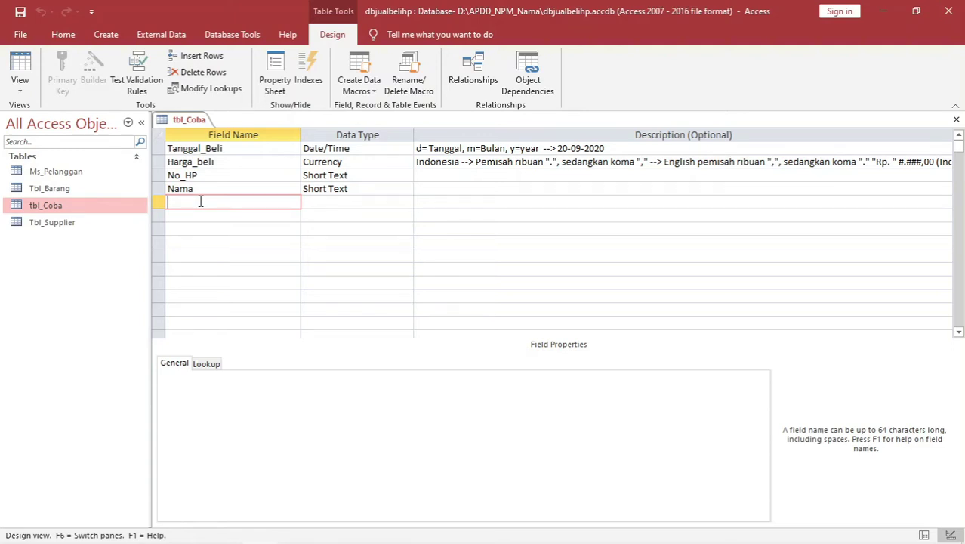
{"action": "type", "text": "Qty"}
{"action": "key", "text": "Tab"}
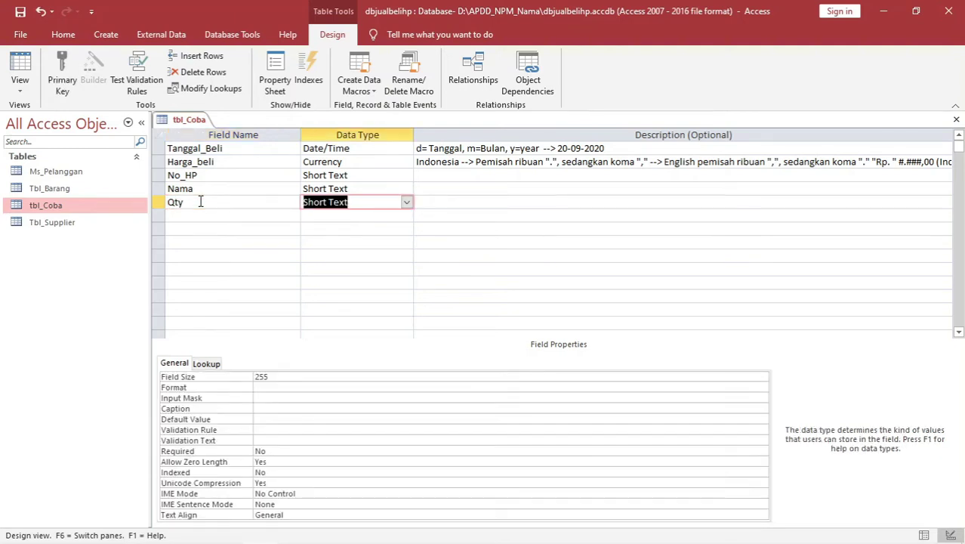
{"action": "left_click", "coordinate": [407, 202]}
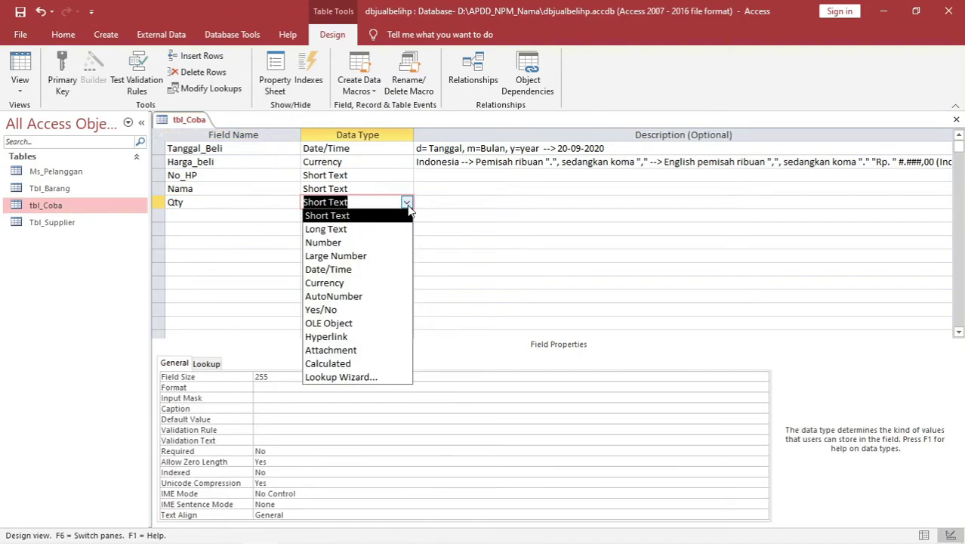
{"action": "left_click", "coordinate": [384, 242]}
Set the field size of the Qty field to Byte
{"action": "left_click", "coordinate": [334, 377]}
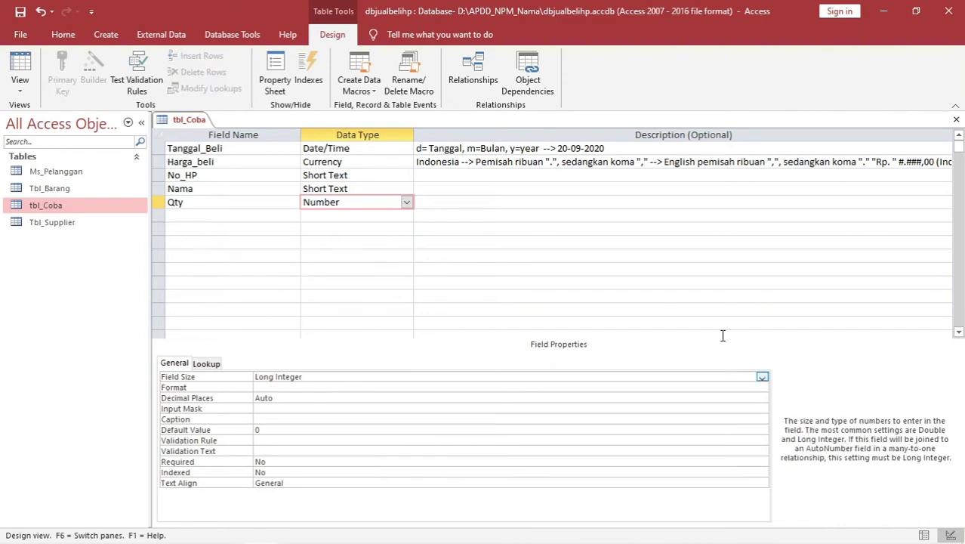
{"action": "left_click", "coordinate": [761, 377]}
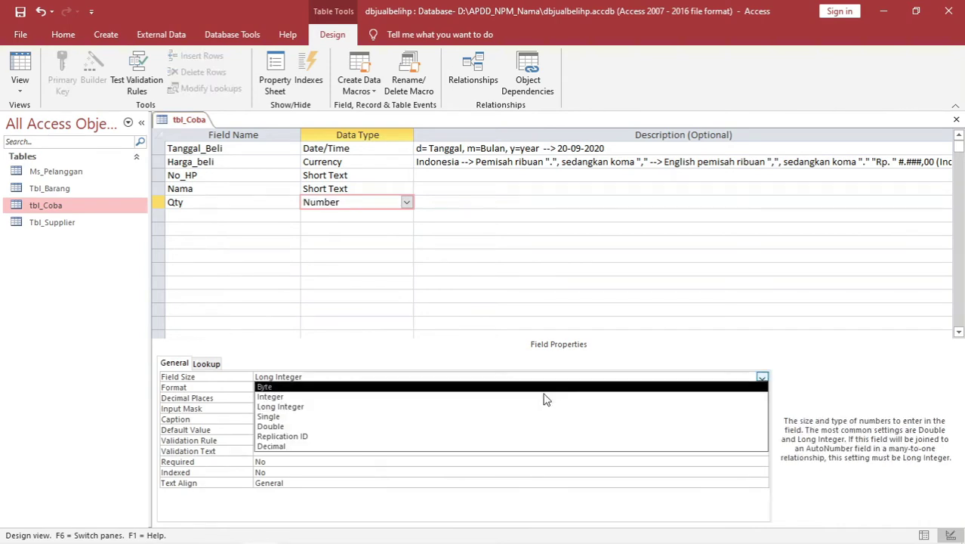
{"action": "left_click", "coordinate": [471, 393]}
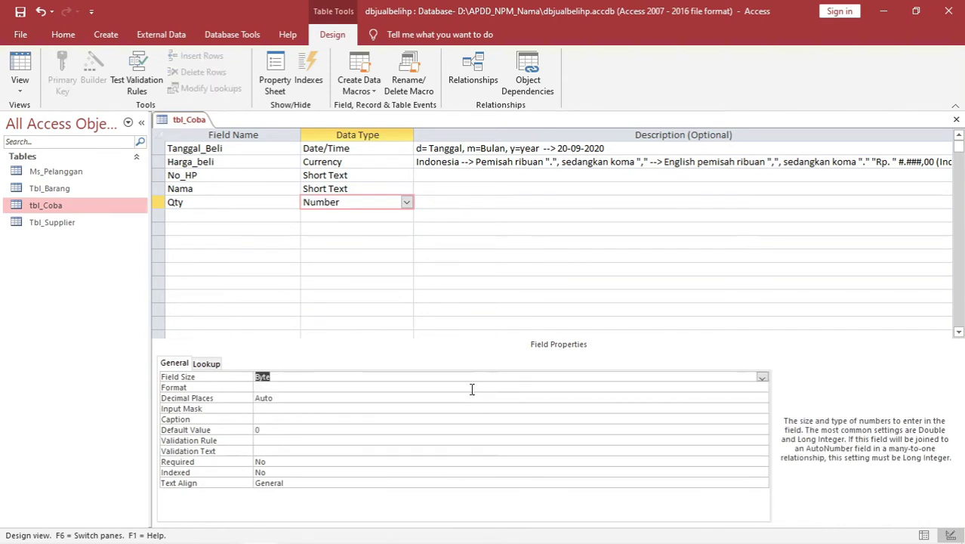
{"action": "left_click", "coordinate": [438, 203]}
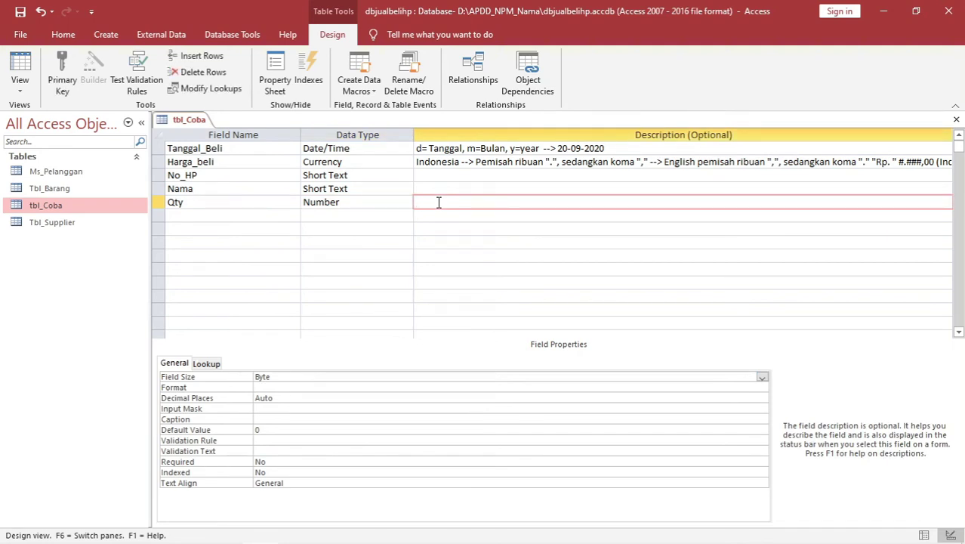
Add a field named Total_Jual with the Calculated data type below Qty
{"action": "left_click", "coordinate": [237, 215]}
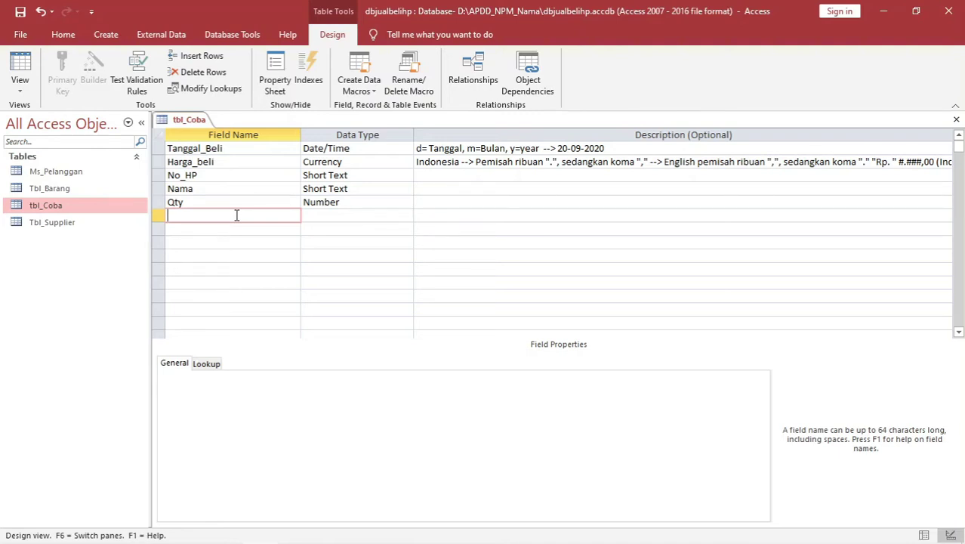
{"action": "type", "text": "Total_Jual"}
{"action": "key", "text": "Tab"}
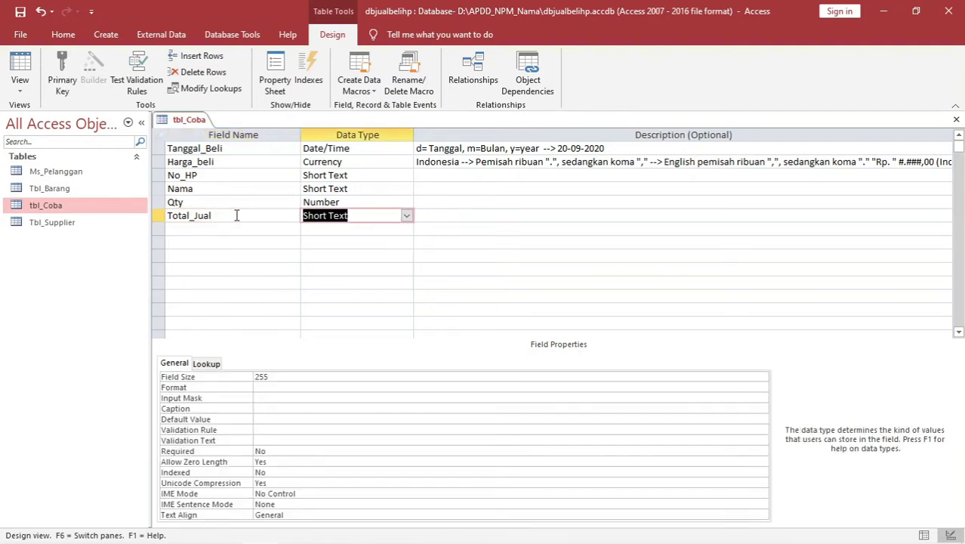
{"action": "type", "text": "ca"}
{"action": "left_click", "coordinate": [237, 215]}
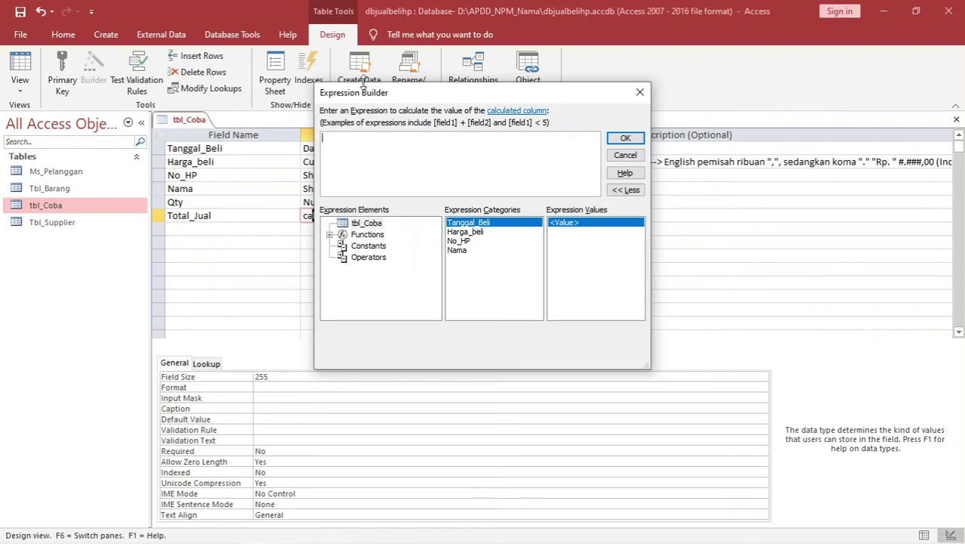
Start the expression for the Total_Jual calculated column with the [Harga_beli] field
{"action": "left_click_drag", "start_coordinate": [371, 98], "coordinate": [502, 175]}
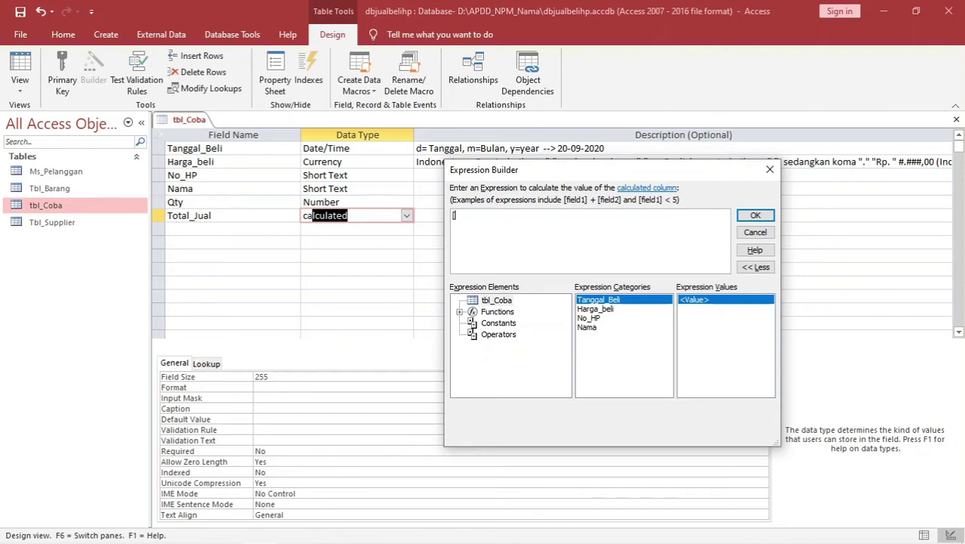
{"action": "type", "text": "[harga"}
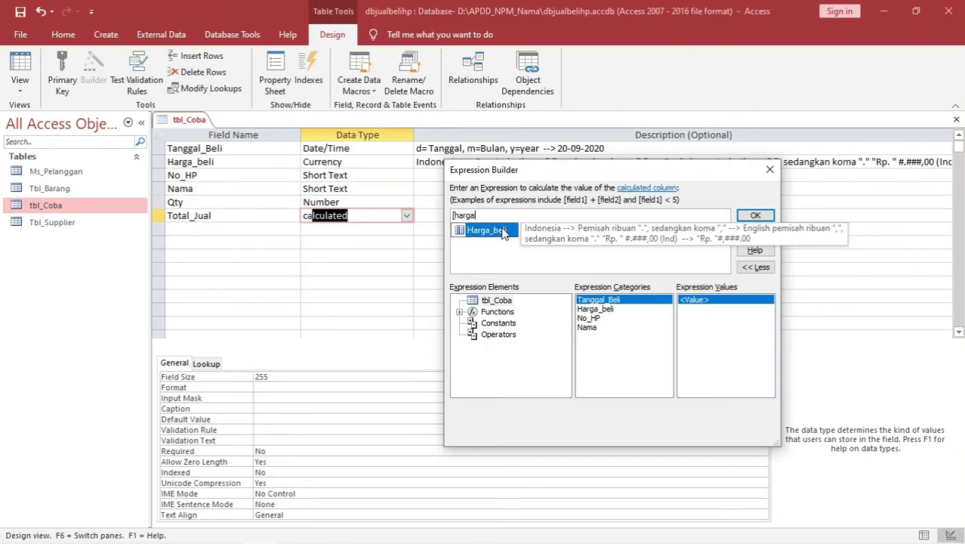
{"action": "double_click", "coordinate": [502, 229]}
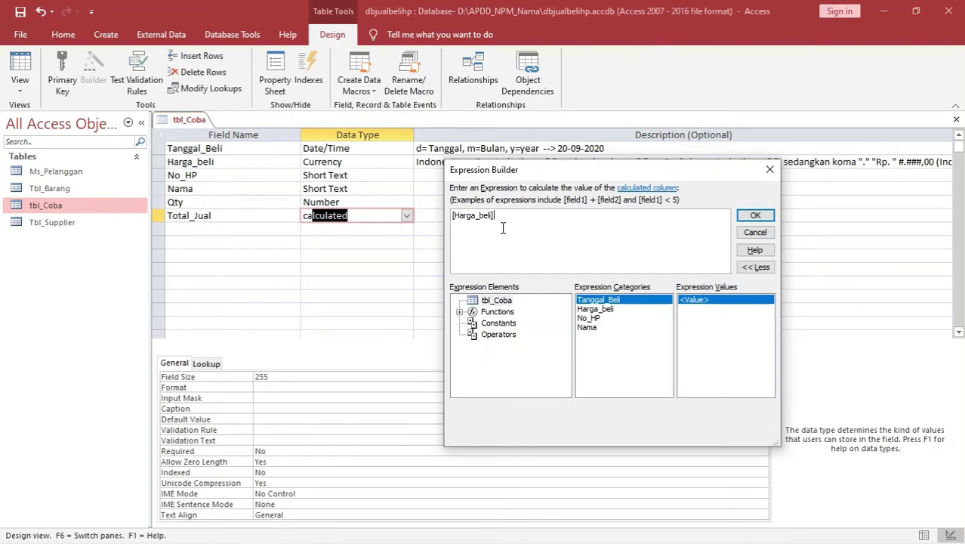
{"action": "type", "text": "*"}
{"action": "key", "text": "BackSpace"}
{"action": "type", "text": "+"}
{"action": "type", "text": "["}
{"action": "key", "text": "BackSpace"}
{"action": "key", "text": "BackSpace"}
{"action": "key", "text": "BackSpace"}
{"action": "key", "text": "BackSpace"}
{"action": "key", "text": "BackSpace"}
{"action": "type", "text": "*"}
{"action": "key", "text": "BackSpace"}
{"action": "key", "text": "BackSpace"}
{"action": "type", "text": "/"}
{"action": "key", "text": "BackSpace"}
Complete the Total_Jual expression as [Harga_beli]*[qty] and save the table design
{"action": "type", "text": "*"}
{"action": "type", "text": "[qty]"}
{"action": "left_click", "coordinate": [756, 216]}
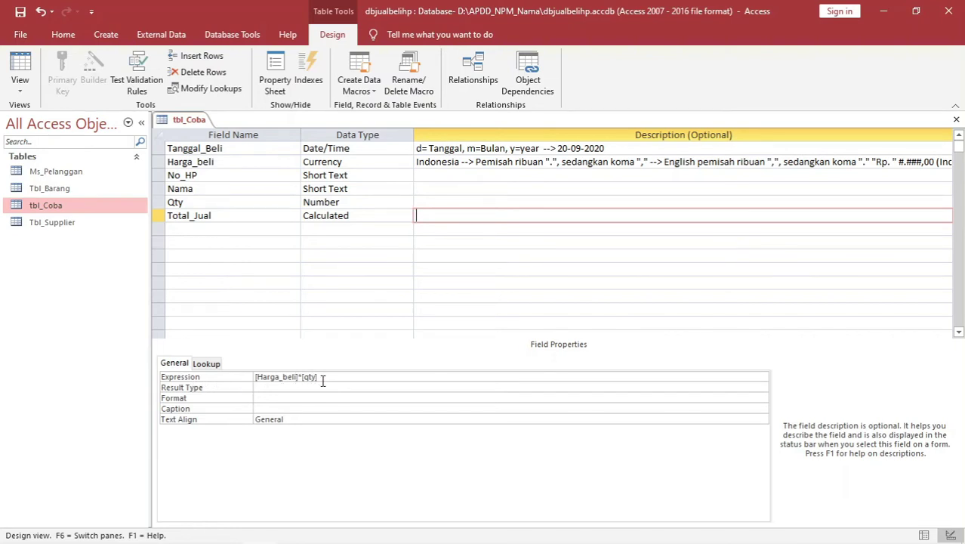
{"action": "left_click", "coordinate": [276, 213]}
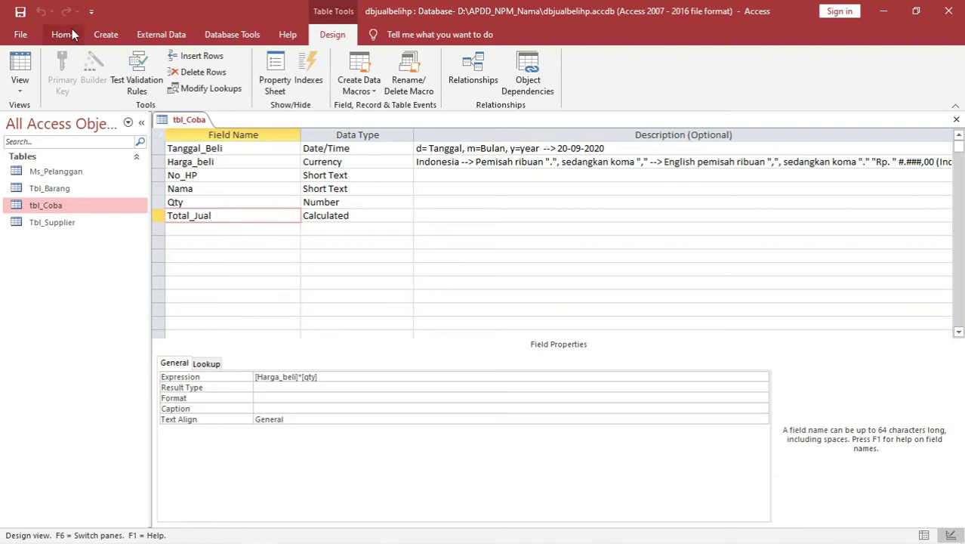
Switch tbl_Coba to Datasheet View and enter a Qty of 10 for the first record
{"action": "left_click", "coordinate": [20, 64]}
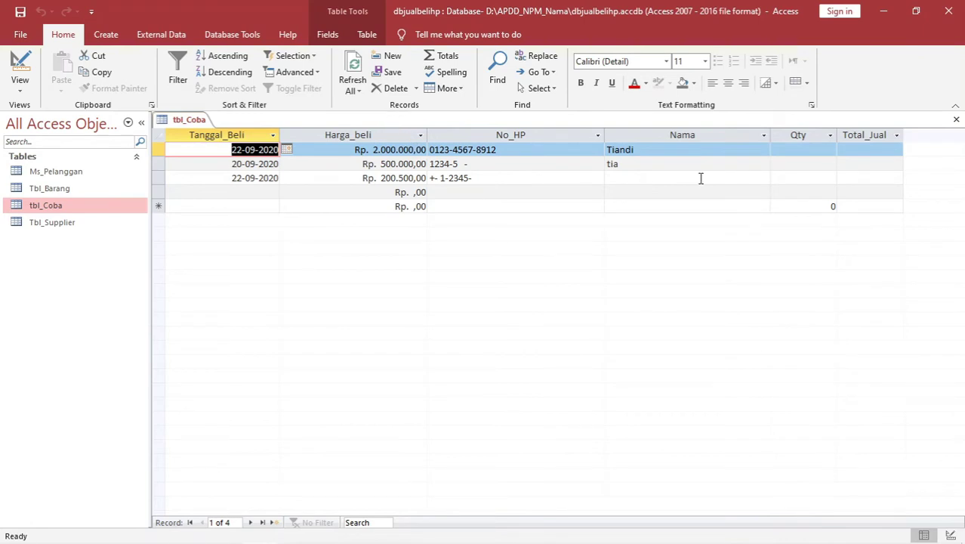
{"action": "left_click", "coordinate": [815, 148]}
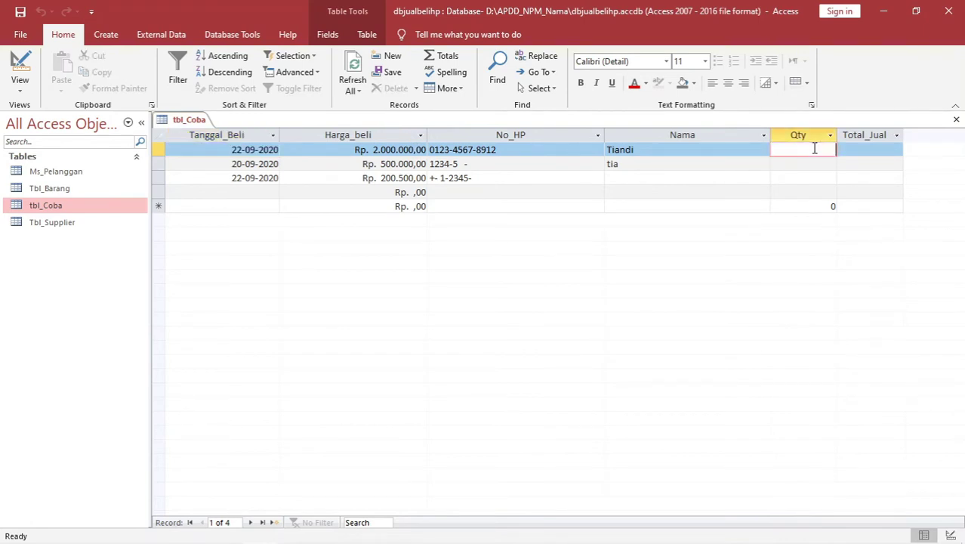
{"action": "type", "text": "10"}
{"action": "key", "text": "Tab"}
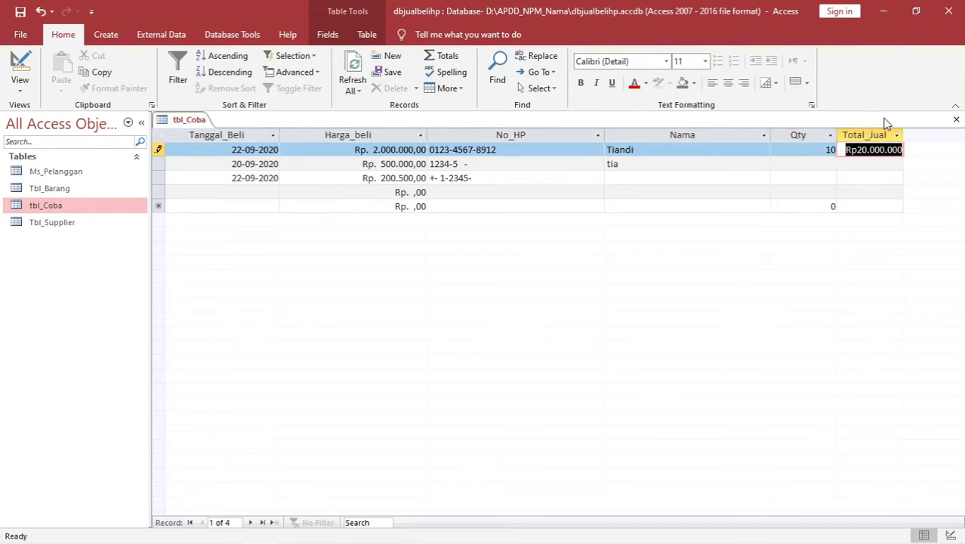
Widen the Total_Jual column and narrow the No_HP column in the datasheet
{"action": "left_click_drag", "start_coordinate": [904, 134], "coordinate": [947, 136]}
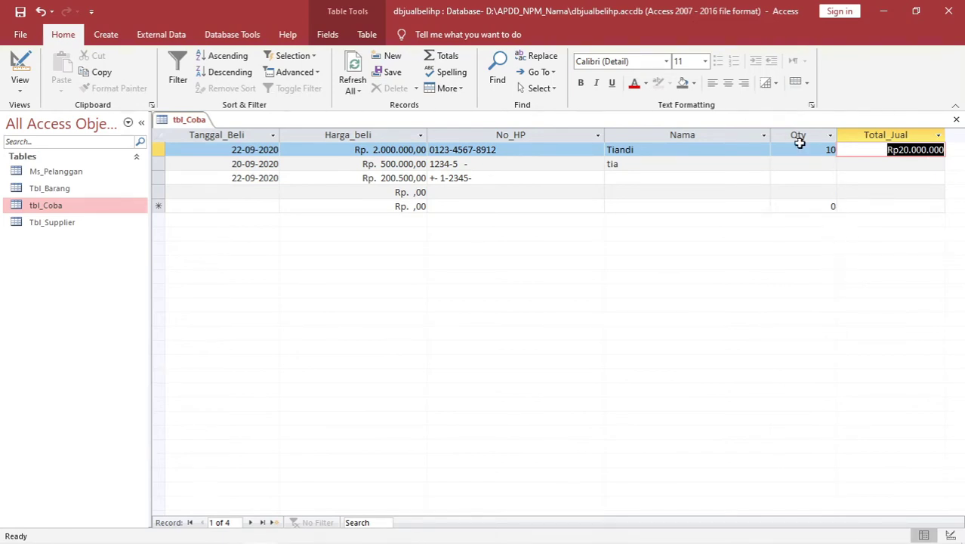
{"action": "left_click", "coordinate": [607, 134]}
{"action": "left_click_drag", "start_coordinate": [549, 134], "coordinate": [542, 134]}
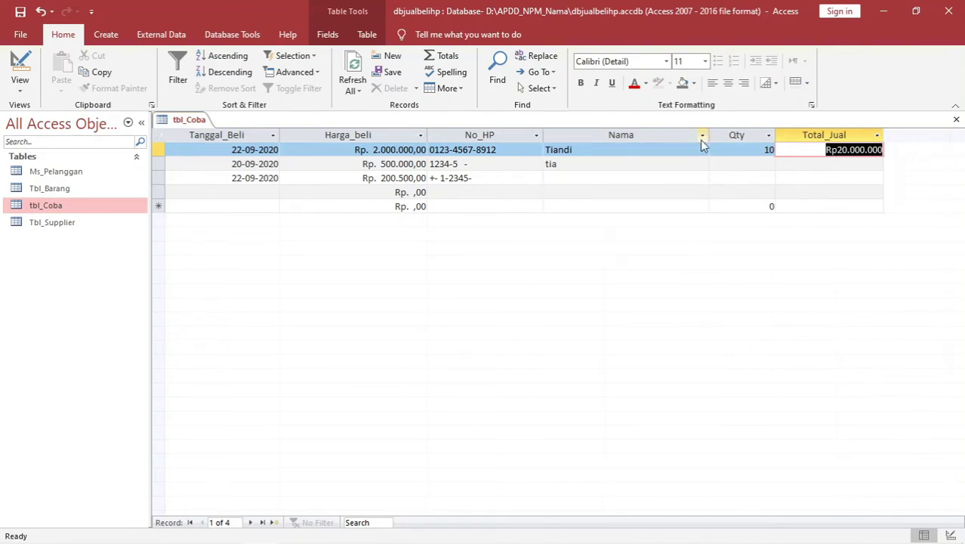
Enter a Qty of 10 for the second record and 5 for the third record
{"action": "left_click", "coordinate": [736, 163]}
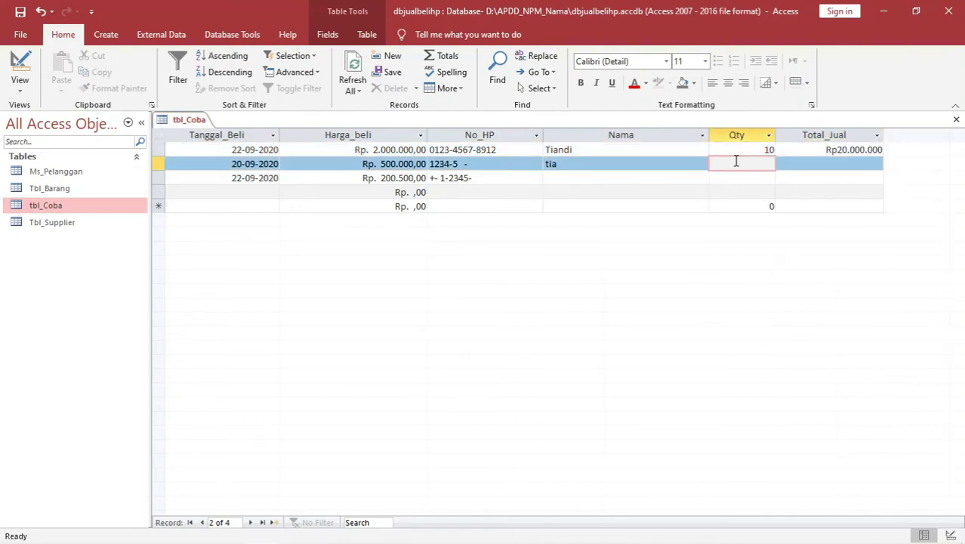
{"action": "type", "text": "10"}
{"action": "key", "text": "Tab"}
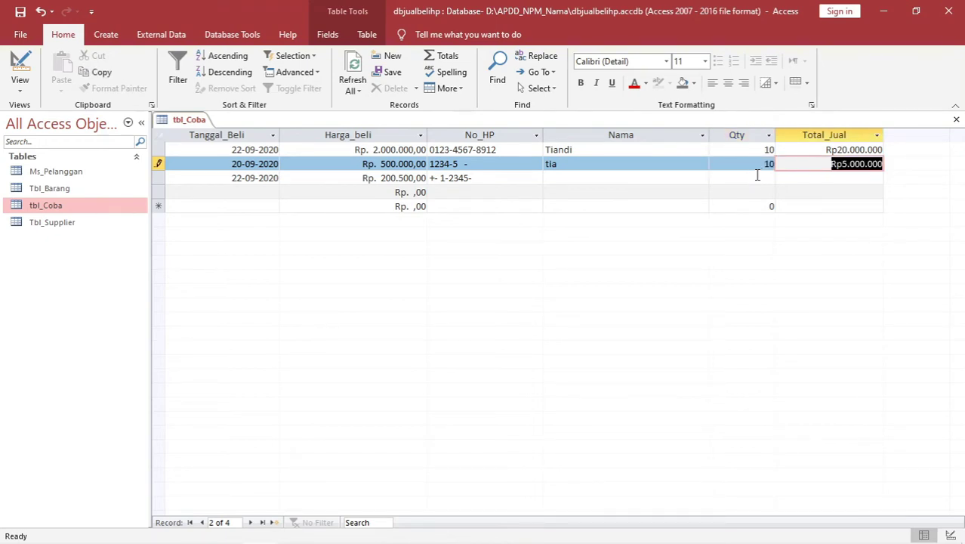
{"action": "left_click", "coordinate": [758, 175]}
{"action": "type", "text": "5"}
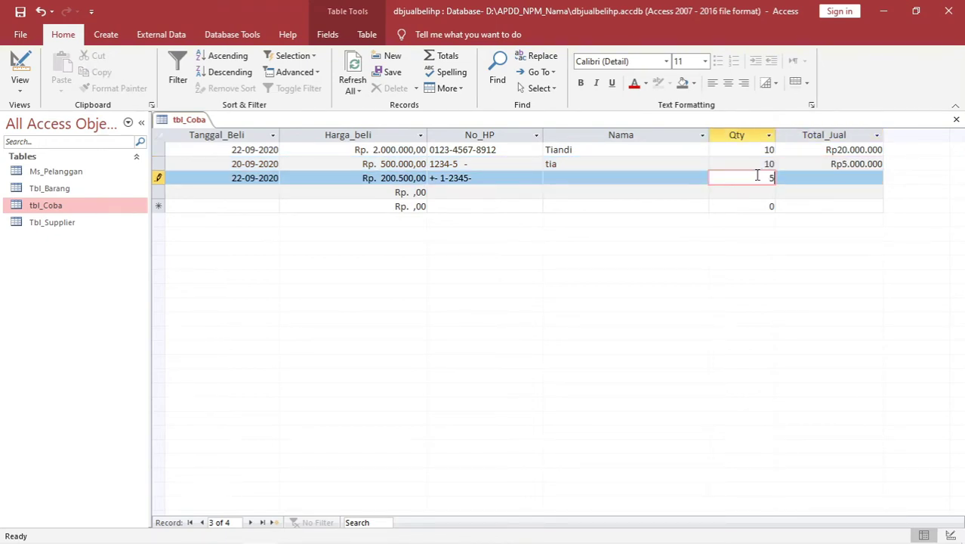
{"action": "key", "text": "Tab"}
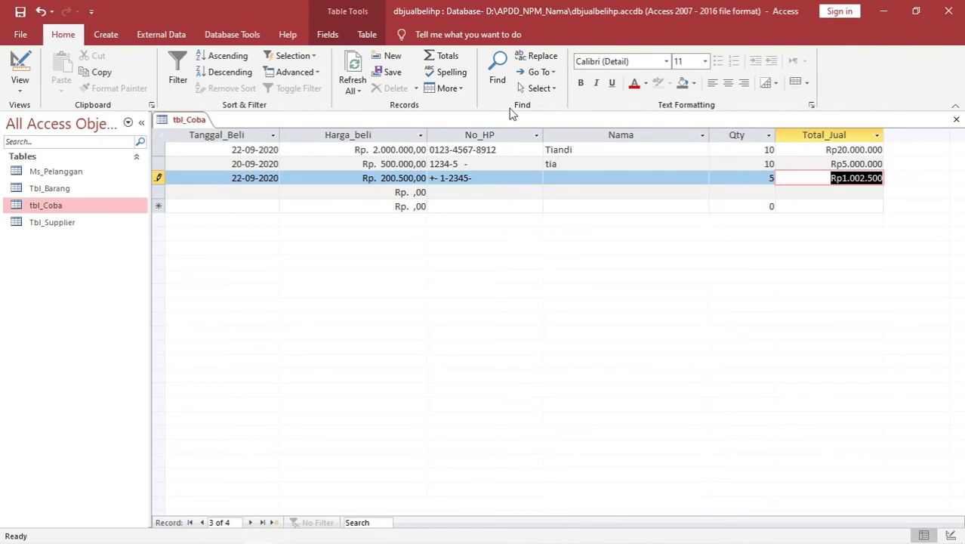
Check the Harga_beli, Qty and Total_Jual values across the filled-in records
{"action": "left_click", "coordinate": [395, 178]}
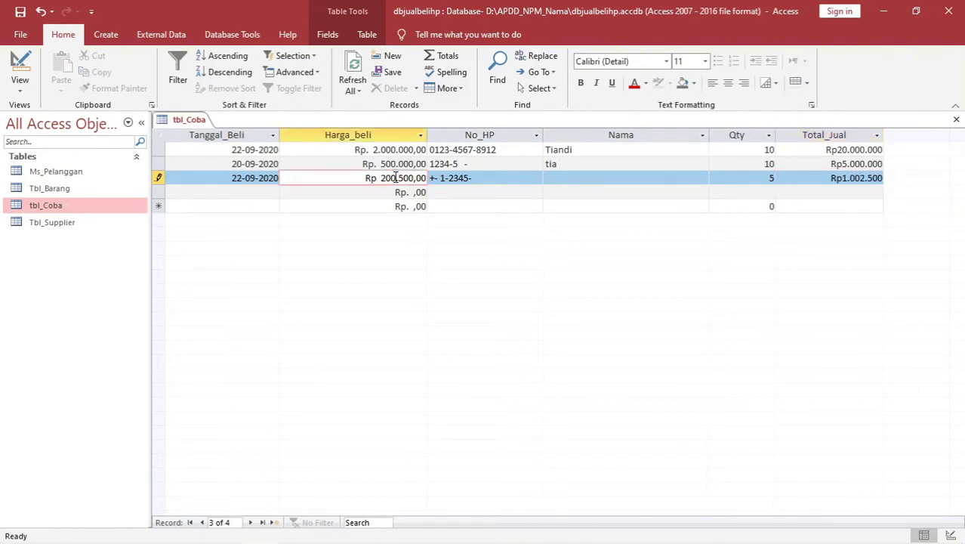
{"action": "left_click", "coordinate": [760, 179]}
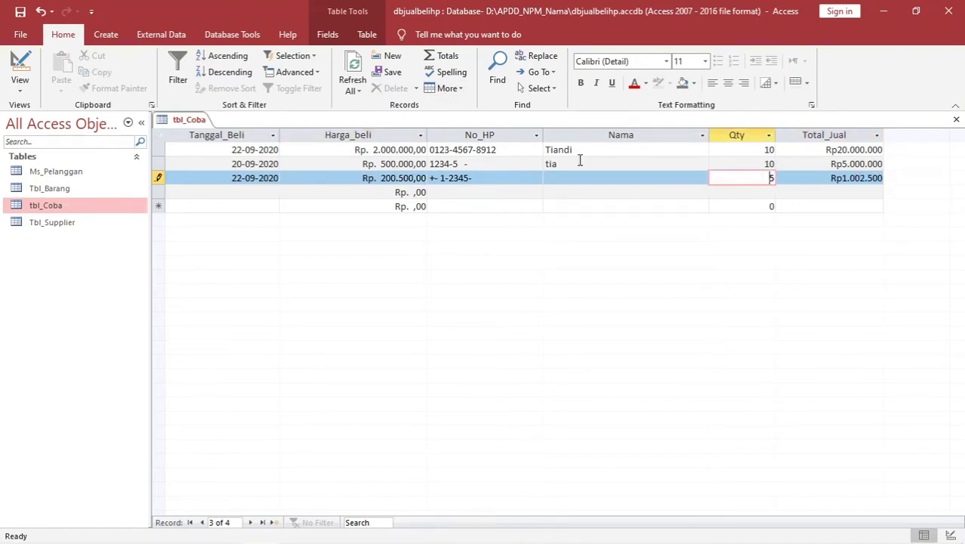
{"action": "left_click", "coordinate": [401, 150]}
{"action": "left_click", "coordinate": [745, 150]}
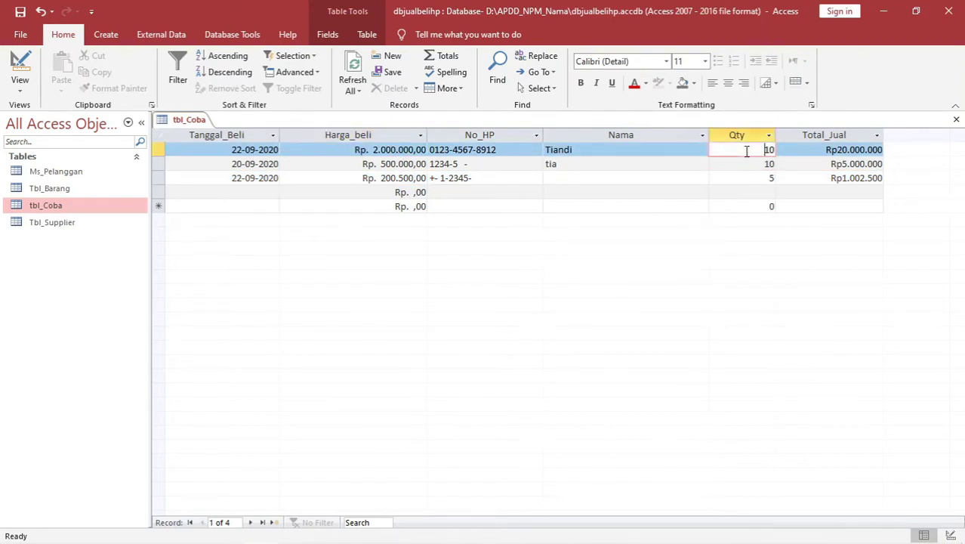
{"action": "left_click", "coordinate": [836, 150]}
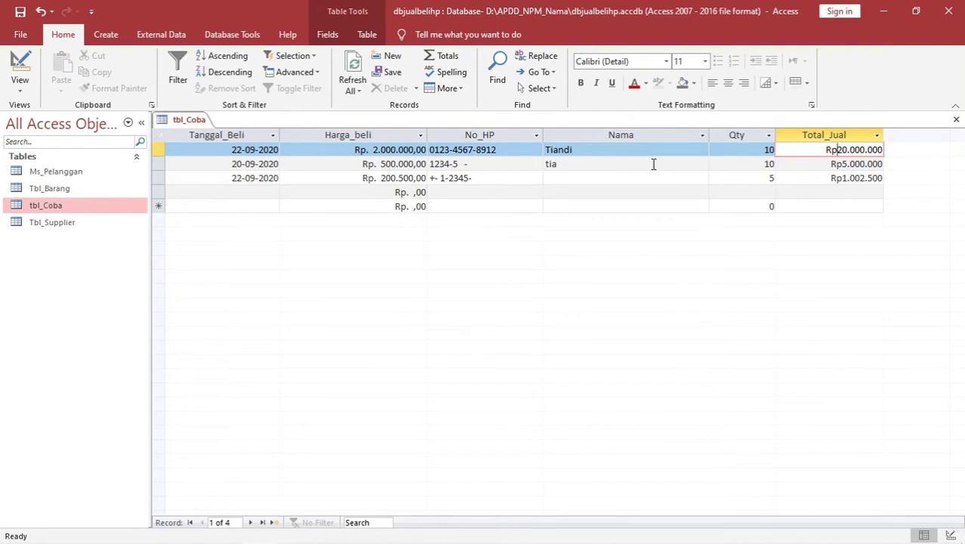
{"action": "left_click", "coordinate": [746, 166]}
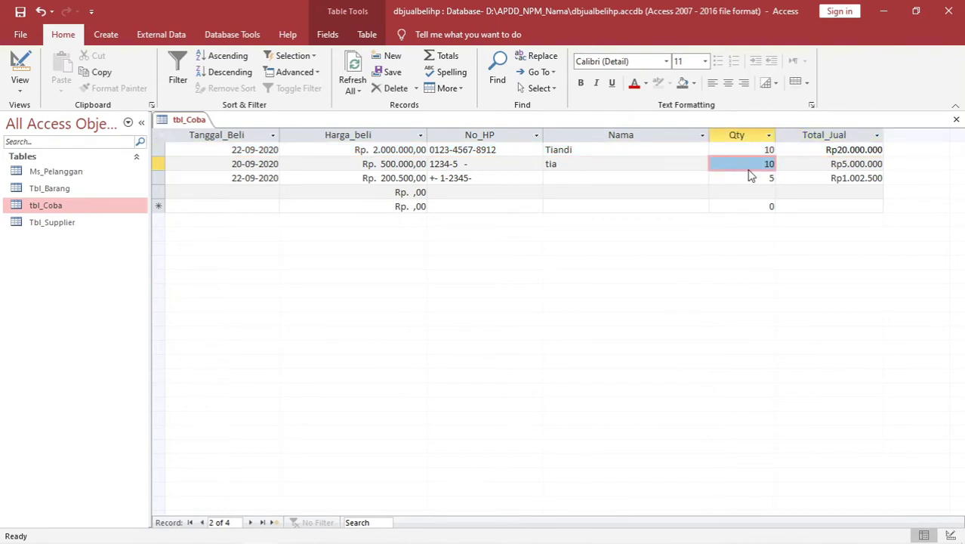
Return the tbl_Coba table to Design View
{"action": "right_click", "coordinate": [187, 123]}
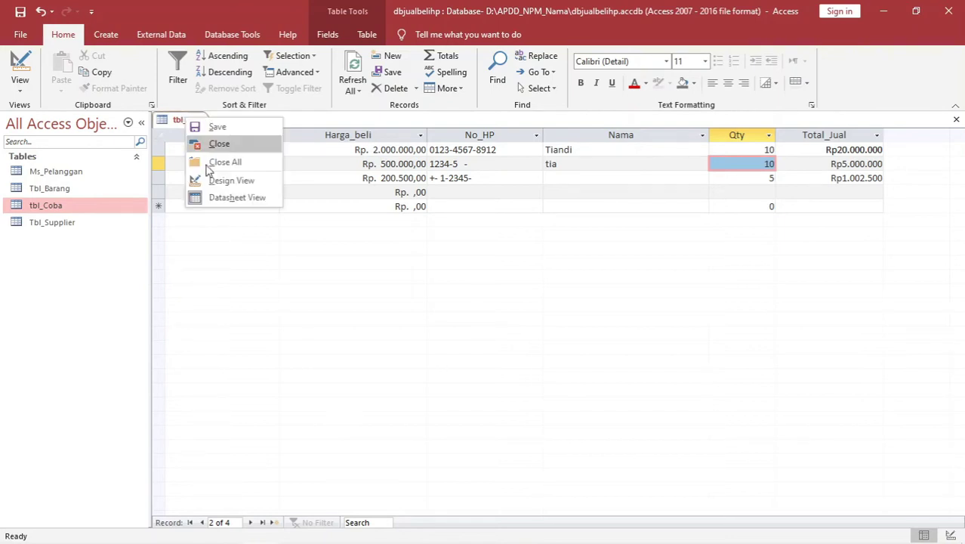
{"action": "left_click", "coordinate": [225, 181]}
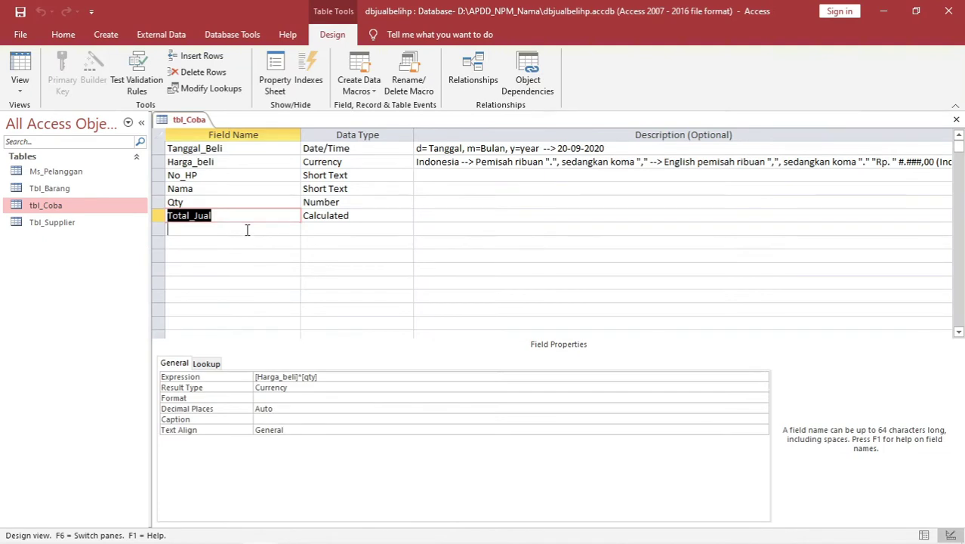
Add a Calculated field named Total to tbl_Coba with the expression [Total_Jual]
{"action": "left_click", "coordinate": [247, 231]}
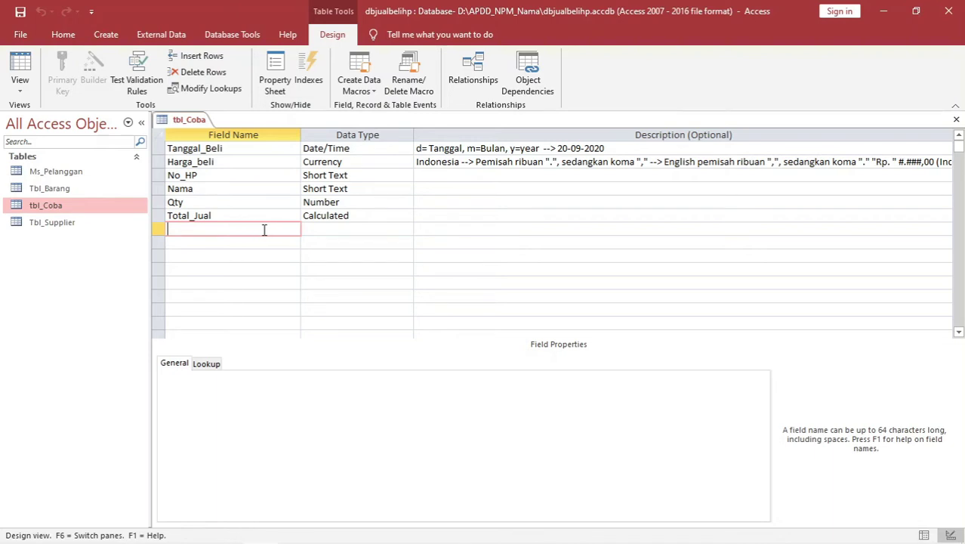
{"action": "type", "text": "Total"}
{"action": "key", "text": "Tab"}
{"action": "type", "text": "ca"}
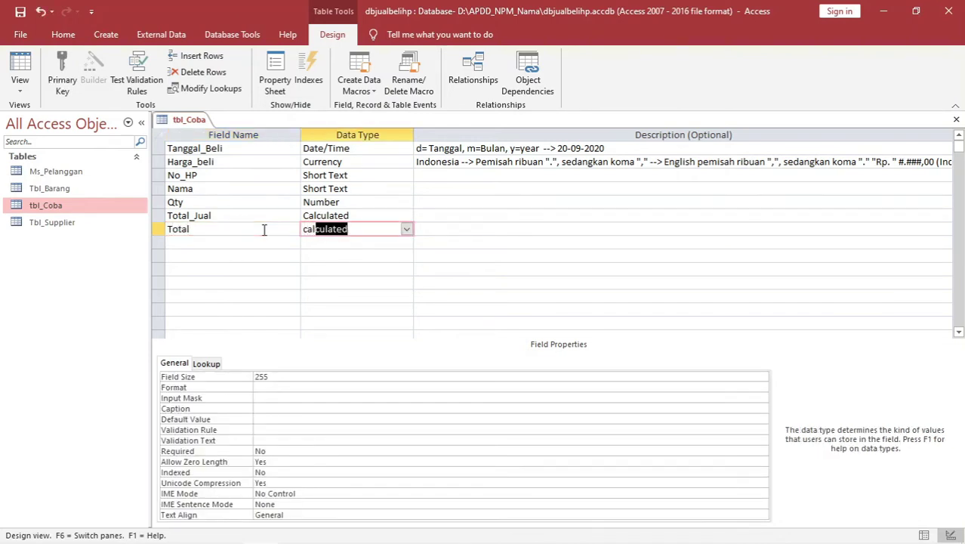
{"action": "key", "text": "Tab"}
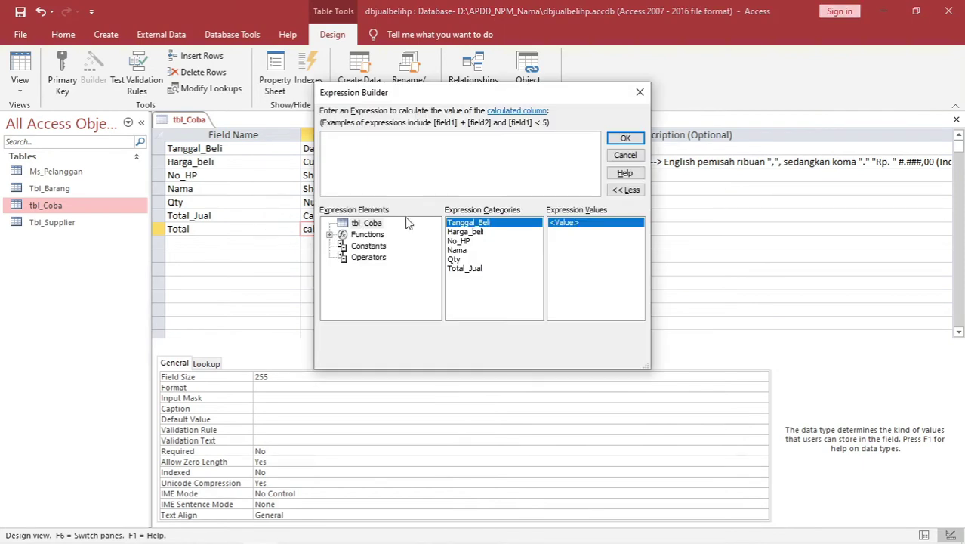
{"action": "double_click", "coordinate": [466, 270]}
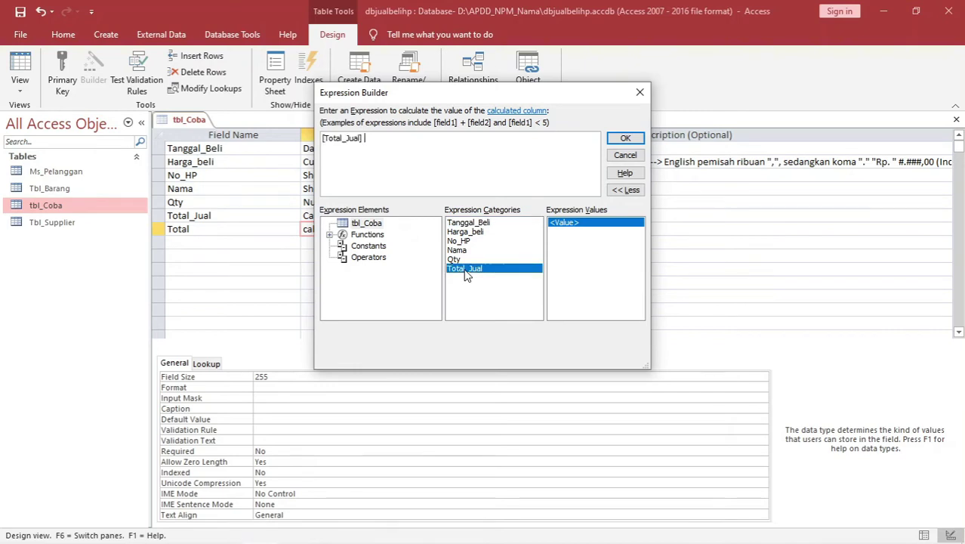
{"action": "left_click", "coordinate": [627, 139]}
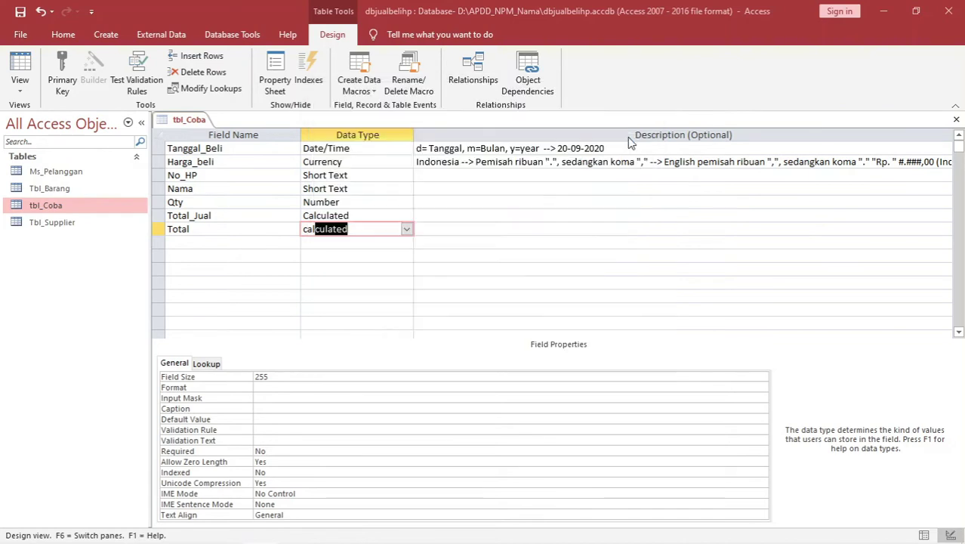
Save tbl_Coba, check the Total column in Datasheet View, and return to Design View
{"action": "left_click", "coordinate": [22, 72]}
{"action": "left_click", "coordinate": [464, 321]}
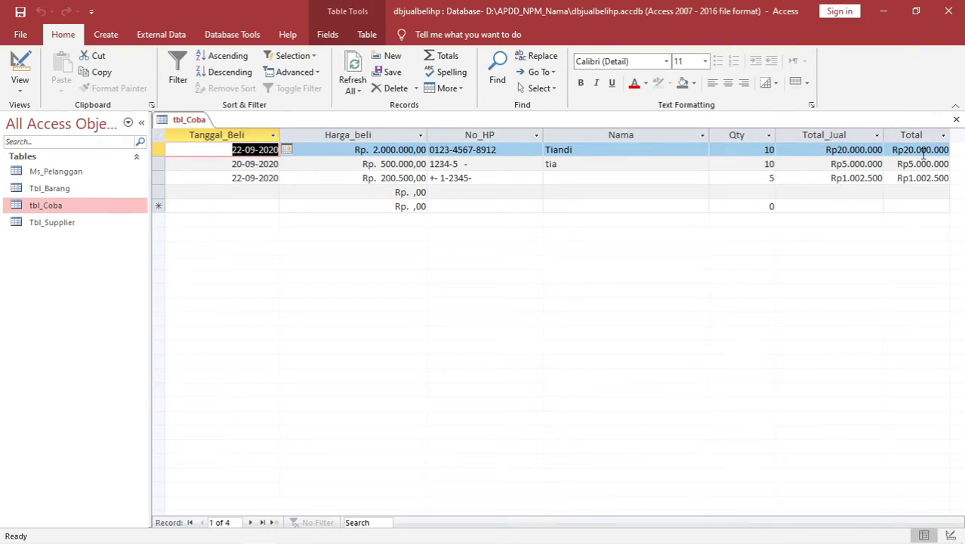
{"action": "right_click", "coordinate": [189, 124]}
{"action": "left_click", "coordinate": [227, 184]}
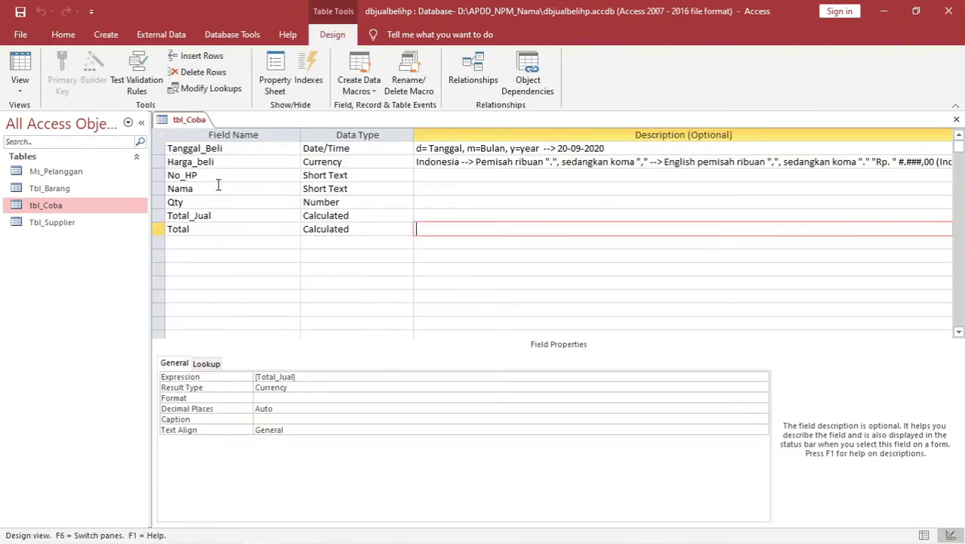
Permanently delete the calculated Total field from tbl_Coba
{"action": "left_click", "coordinate": [217, 242]}
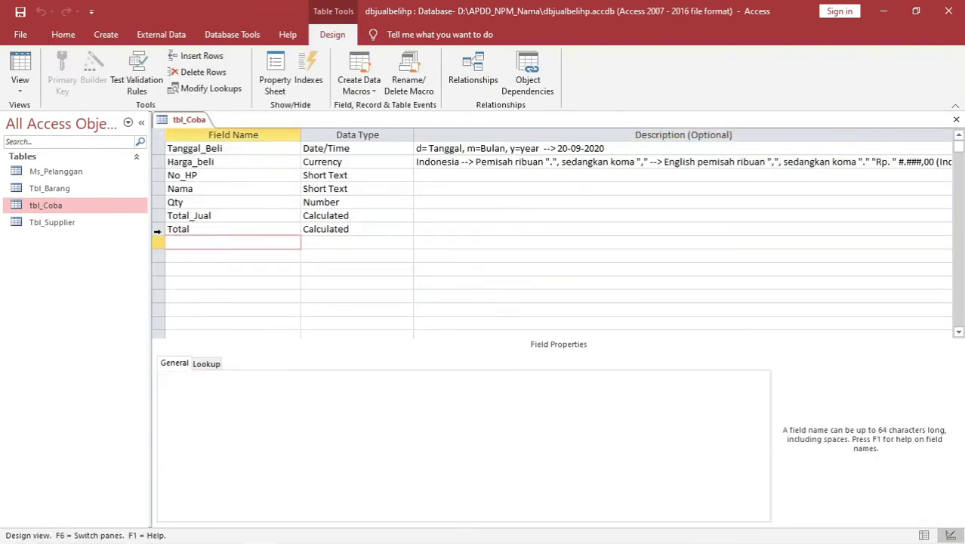
{"action": "left_click", "coordinate": [154, 230]}
{"action": "right_click", "coordinate": [153, 229]}
{"action": "left_click", "coordinate": [198, 321]}
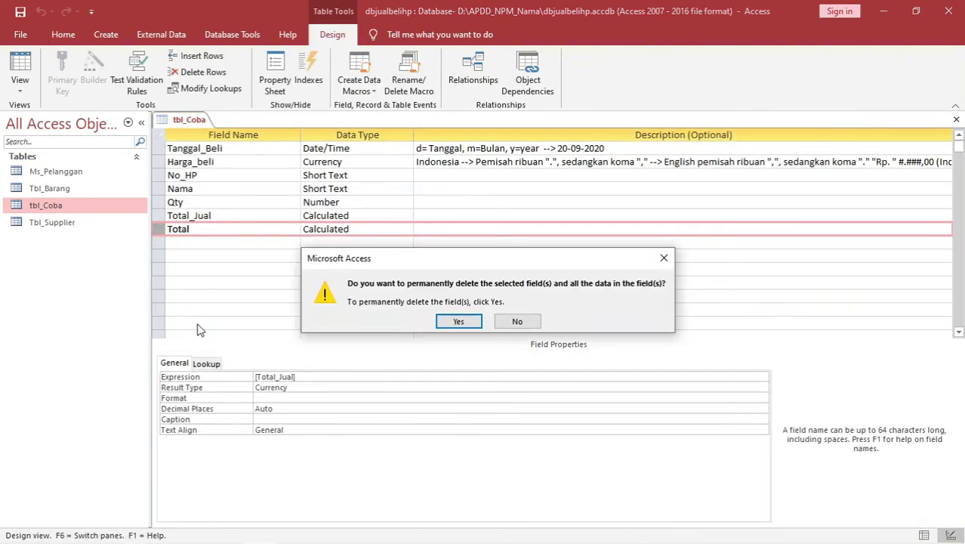
{"action": "left_click", "coordinate": [458, 323]}
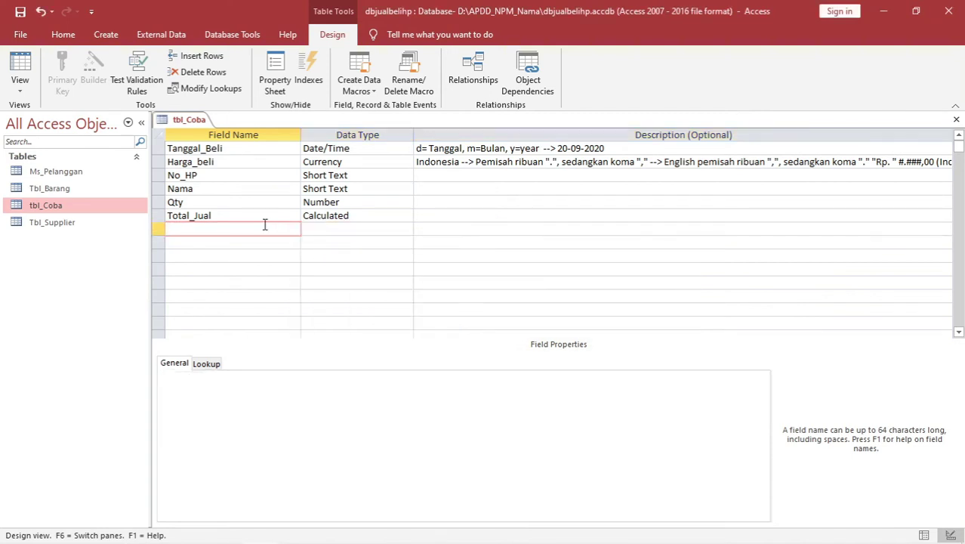
Add a Short Text field named Total below Total_Jual and save the table
{"action": "type", "text": "Total"}
{"action": "key", "text": "Tab"}
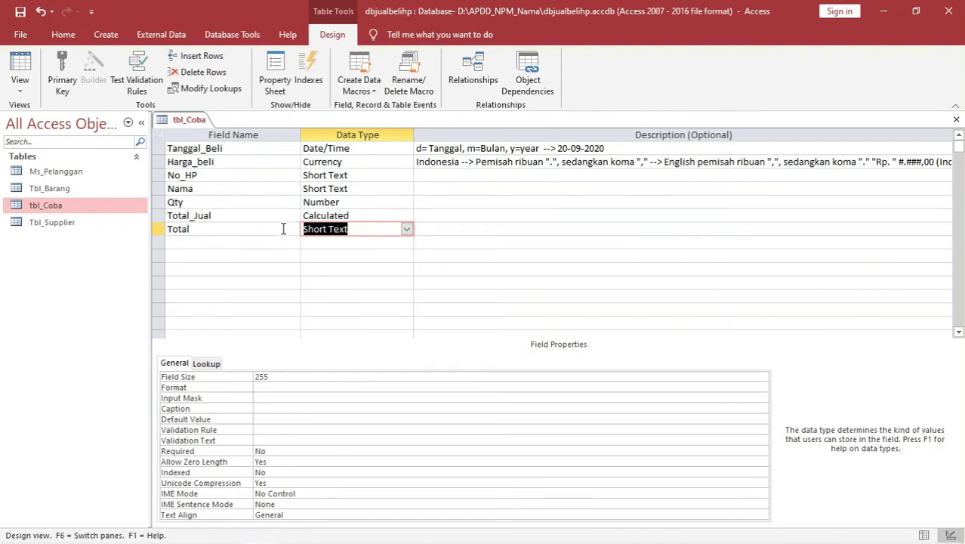
{"action": "left_click", "coordinate": [283, 228]}
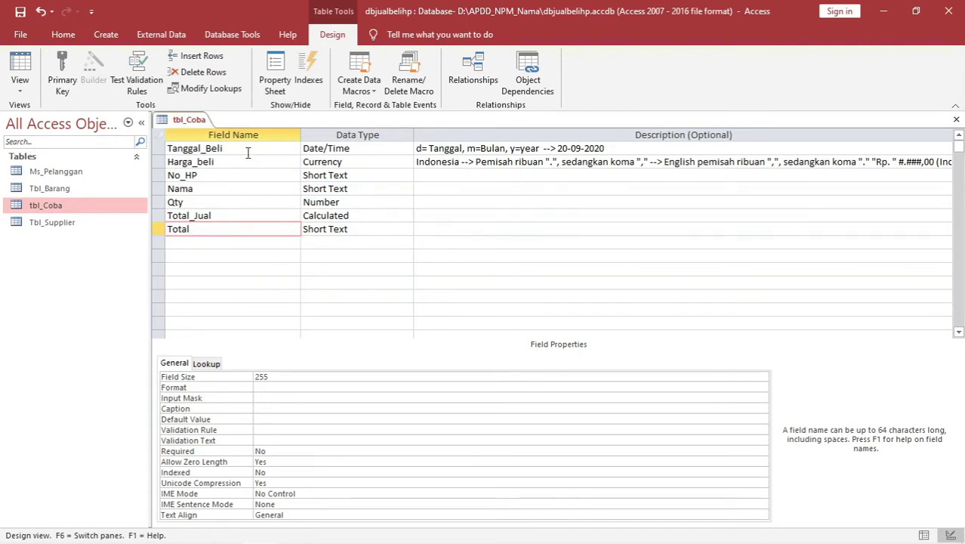
{"action": "key", "text": "ctrl+s"}
Close tbl_Coba and reopen it in Design View
{"action": "right_click", "coordinate": [195, 119]}
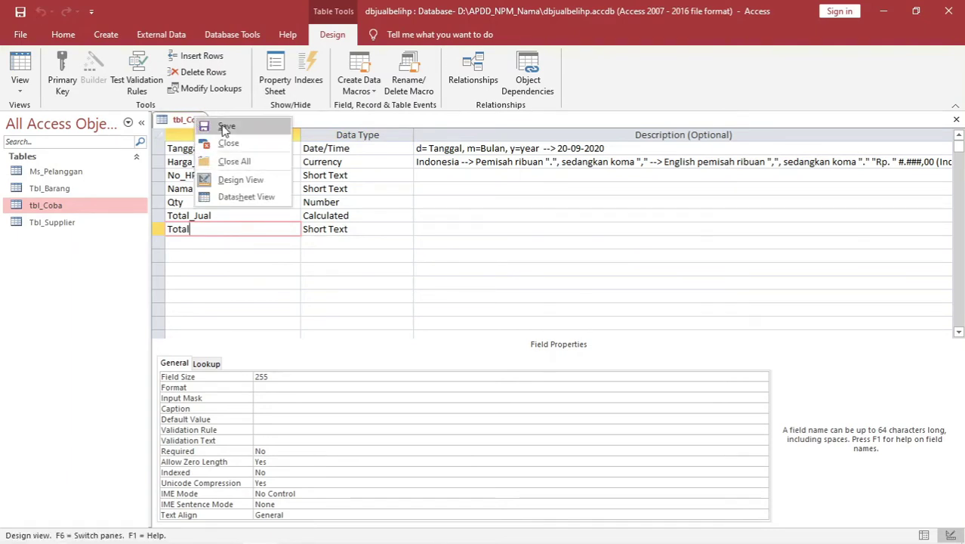
{"action": "left_click", "coordinate": [229, 145]}
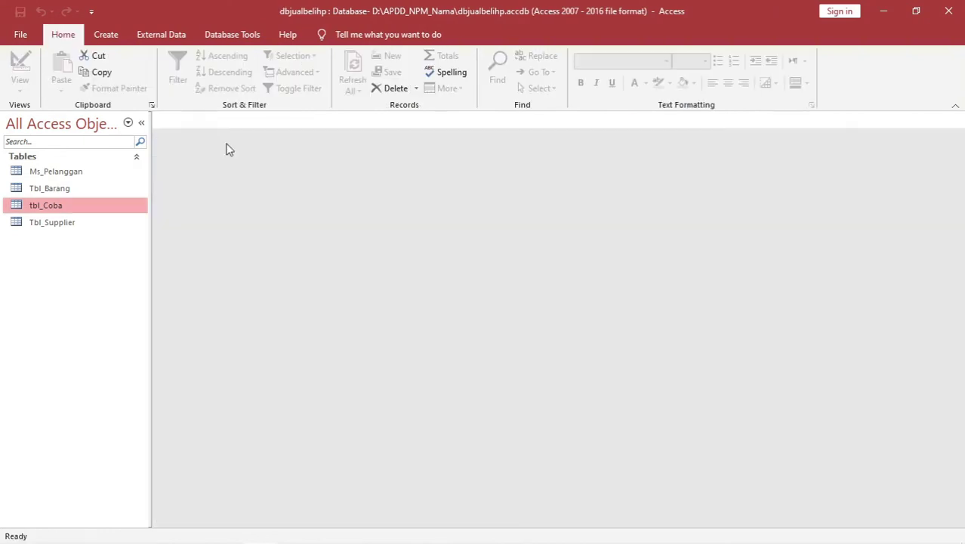
{"action": "right_click", "coordinate": [78, 207]}
{"action": "left_click", "coordinate": [113, 233]}
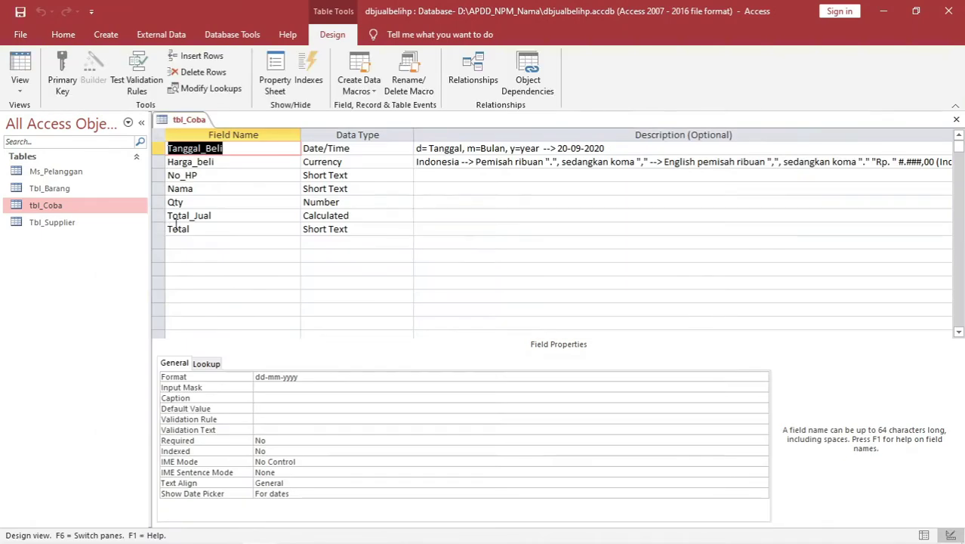
Try to change the saved Total field's data type from Short Text to Calculated
{"action": "left_click", "coordinate": [326, 232]}
{"action": "left_click", "coordinate": [406, 230]}
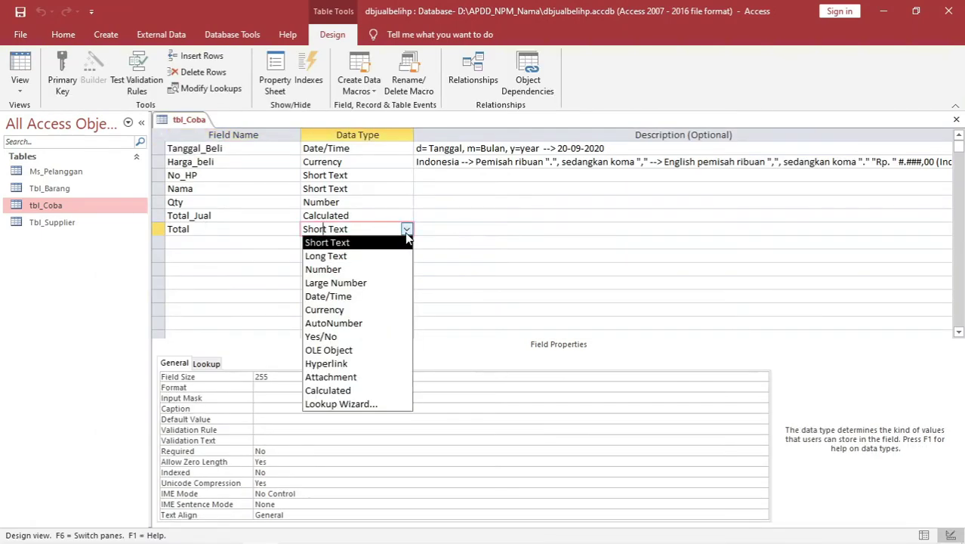
{"action": "left_click", "coordinate": [346, 389]}
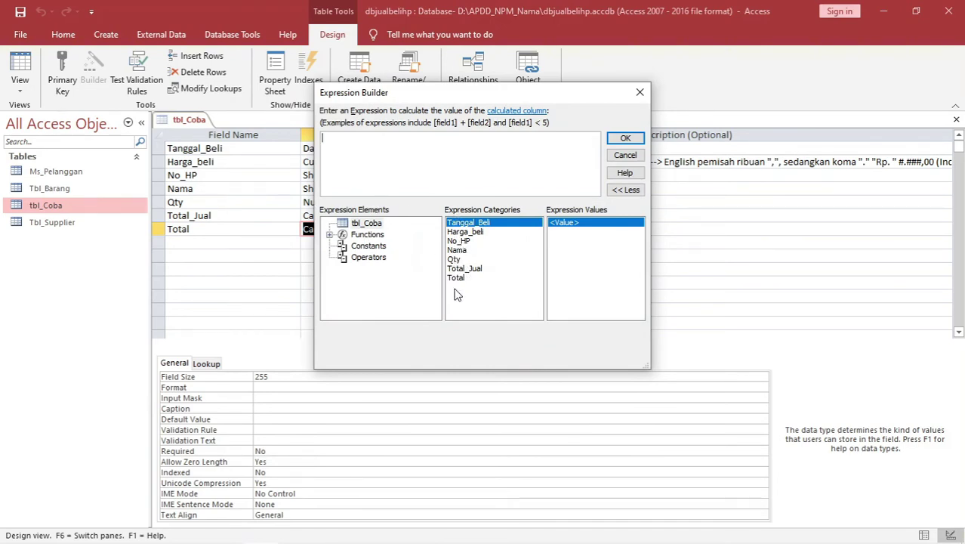
Try to apply the expression [Harga_beli] * [Qty] to the Total field
{"action": "left_click", "coordinate": [458, 260]}
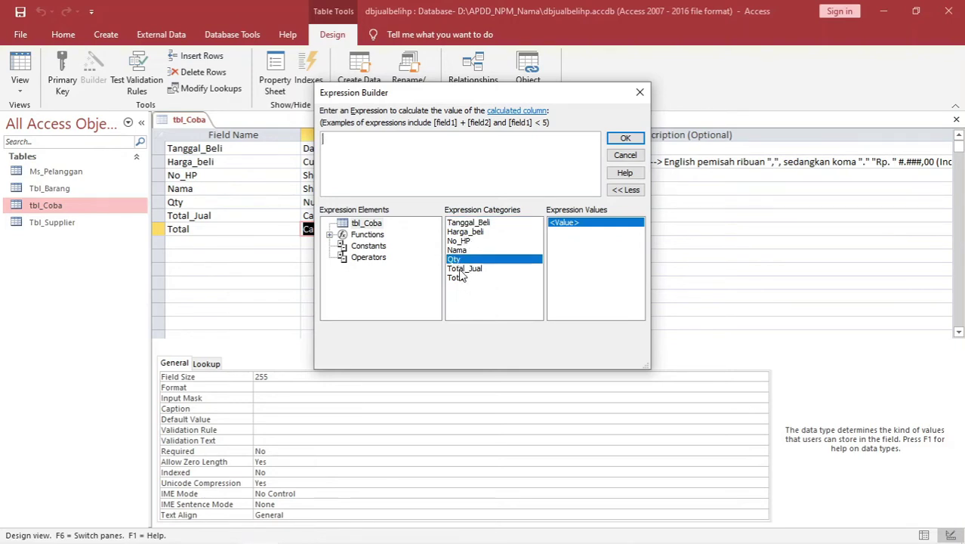
{"action": "left_click", "coordinate": [462, 270]}
{"action": "double_click", "coordinate": [459, 278]}
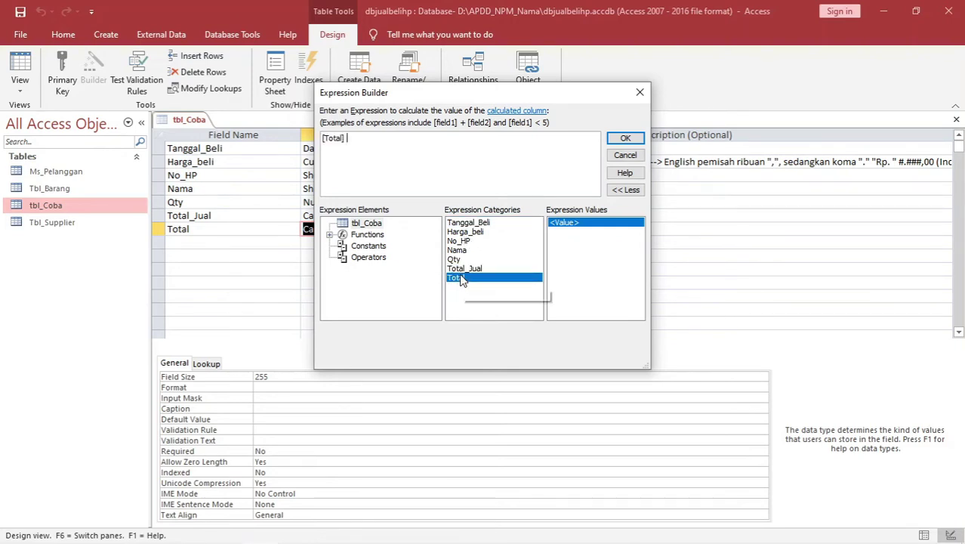
{"action": "double_click", "coordinate": [475, 232]}
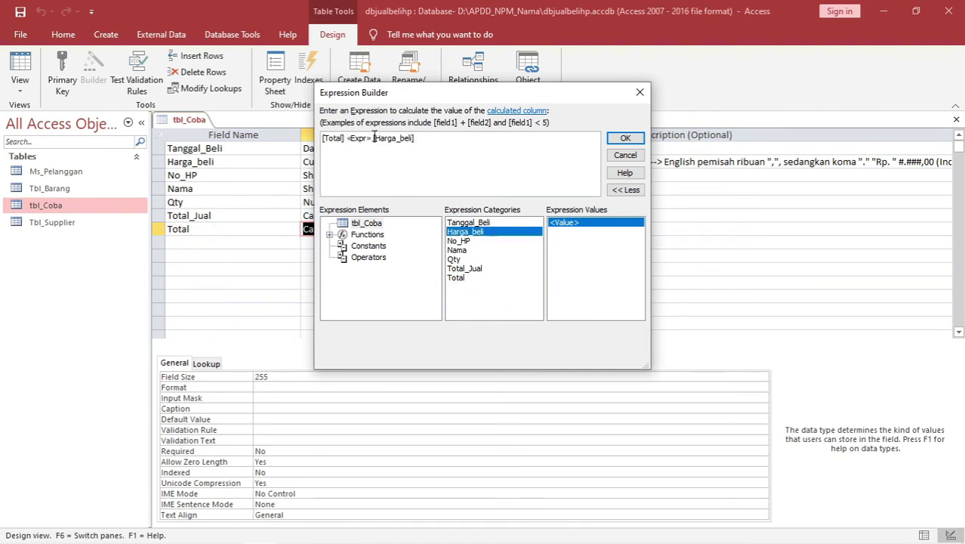
{"action": "left_click_drag", "start_coordinate": [373, 137], "coordinate": [316, 139]}
{"action": "key", "text": "Delete"}
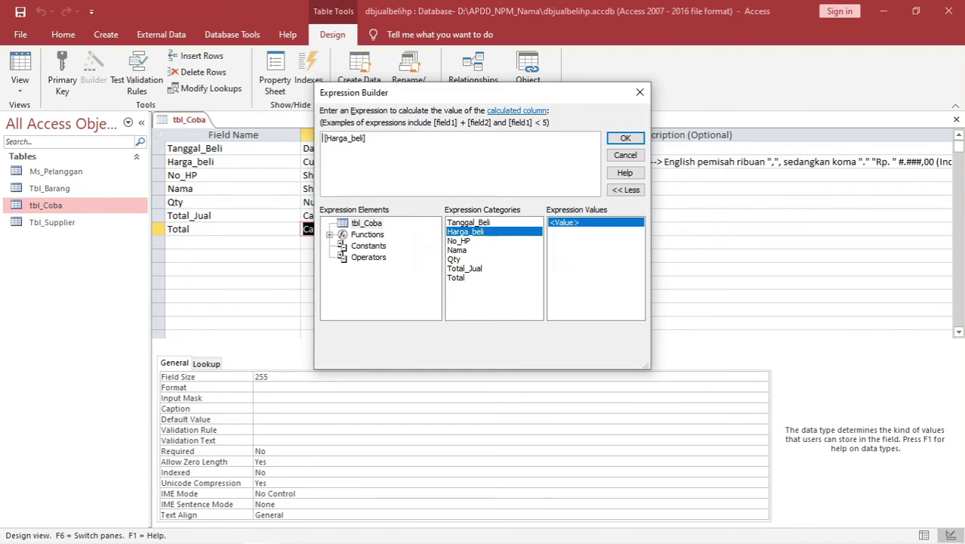
{"action": "left_click", "coordinate": [386, 137]}
{"action": "type", "text": "*"}
{"action": "double_click", "coordinate": [454, 259]}
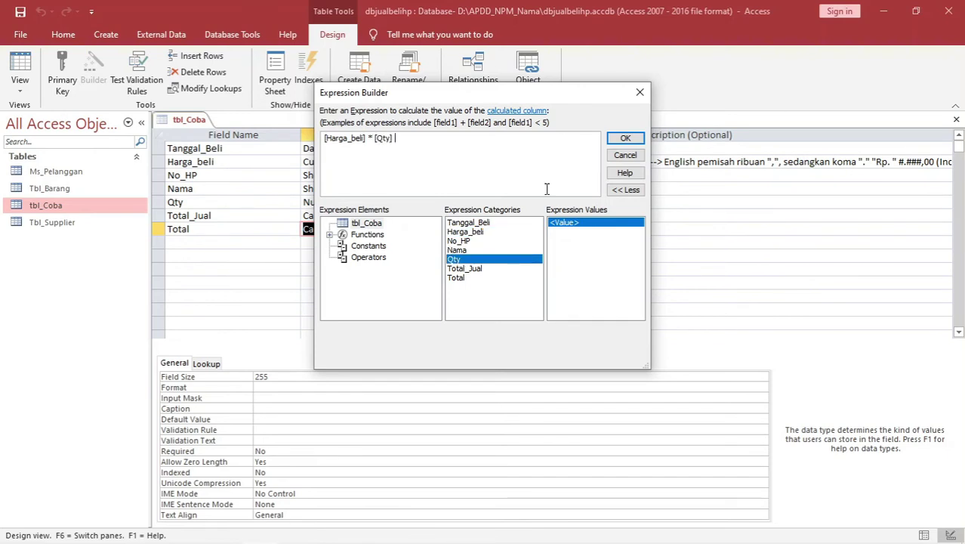
{"action": "left_click", "coordinate": [624, 140]}
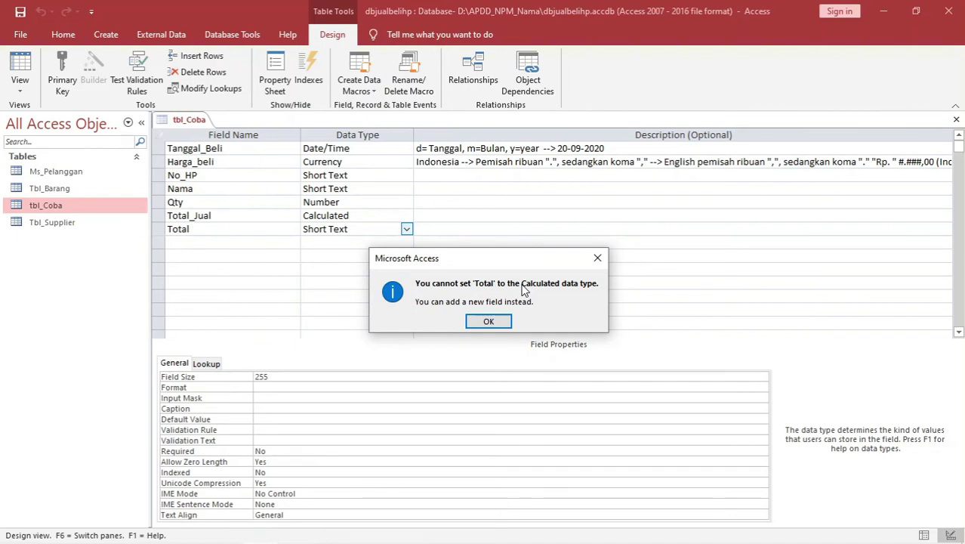
{"action": "left_click", "coordinate": [489, 321]}
Add a Short Text field named Total_2 below Total with a field size of 20
{"action": "left_click", "coordinate": [241, 240]}
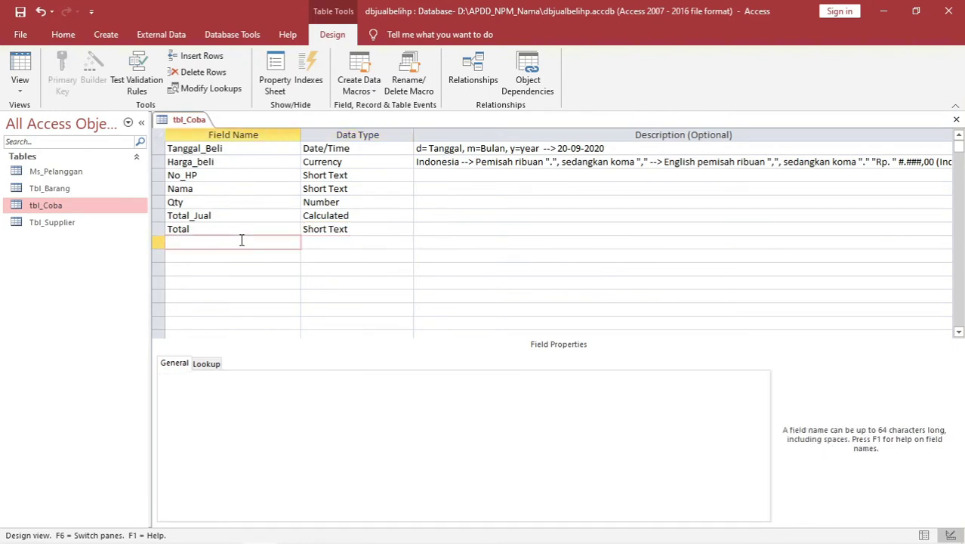
{"action": "type", "text": "Total_2"}
{"action": "key", "text": "Tab"}
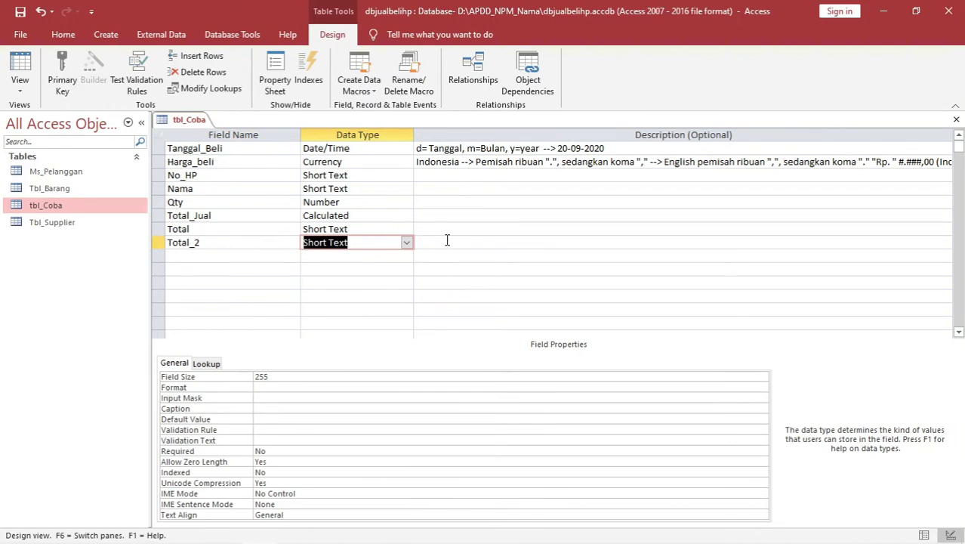
{"action": "left_click", "coordinate": [238, 380]}
{"action": "type", "text": "20"}
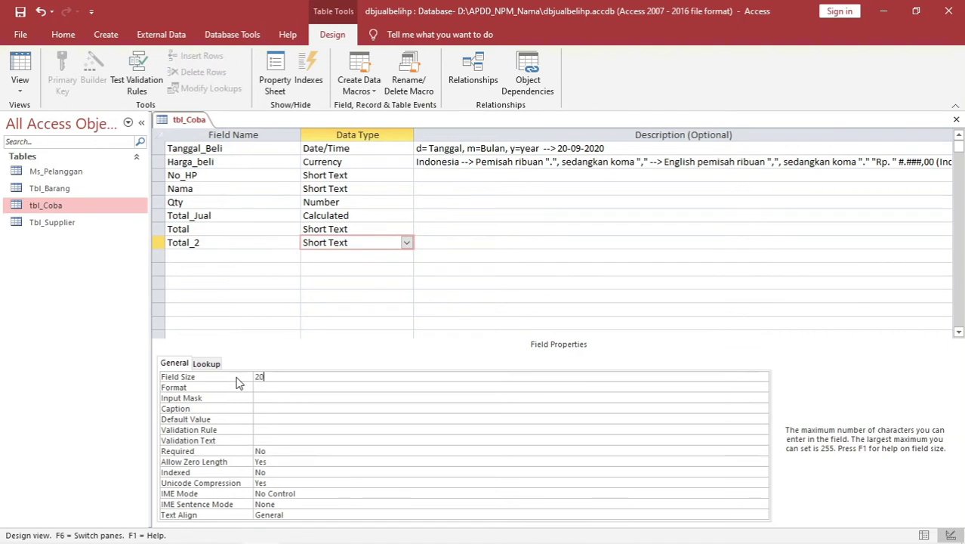
{"action": "key", "text": "Return"}
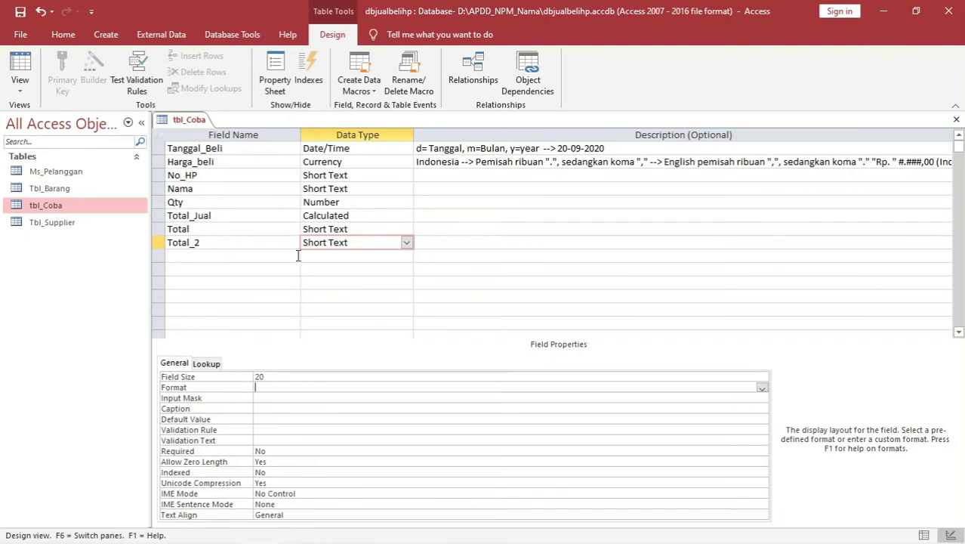
Change the unsaved Total_2 field's data type to Calculated with the expression [Harga_beli] / [Qty]
{"action": "left_click", "coordinate": [370, 244]}
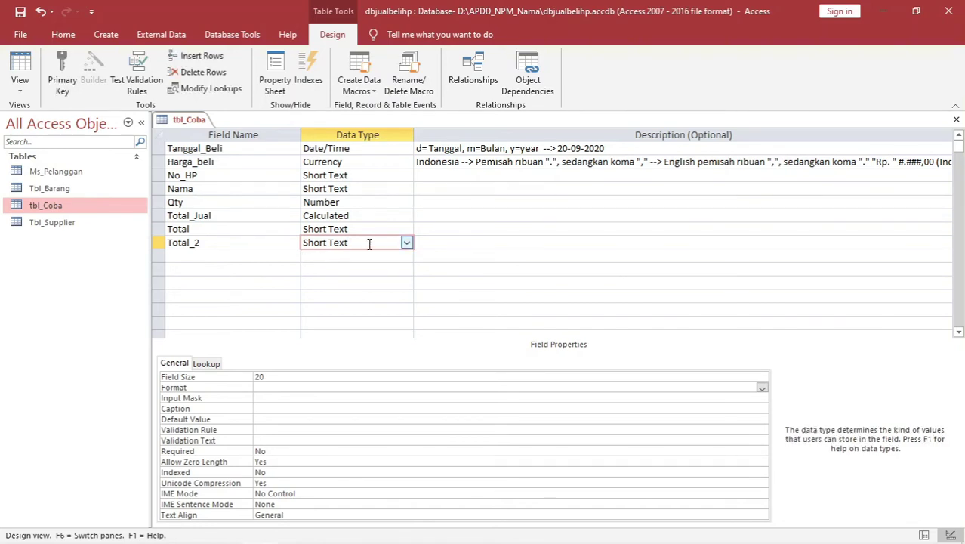
{"action": "left_click", "coordinate": [406, 243]}
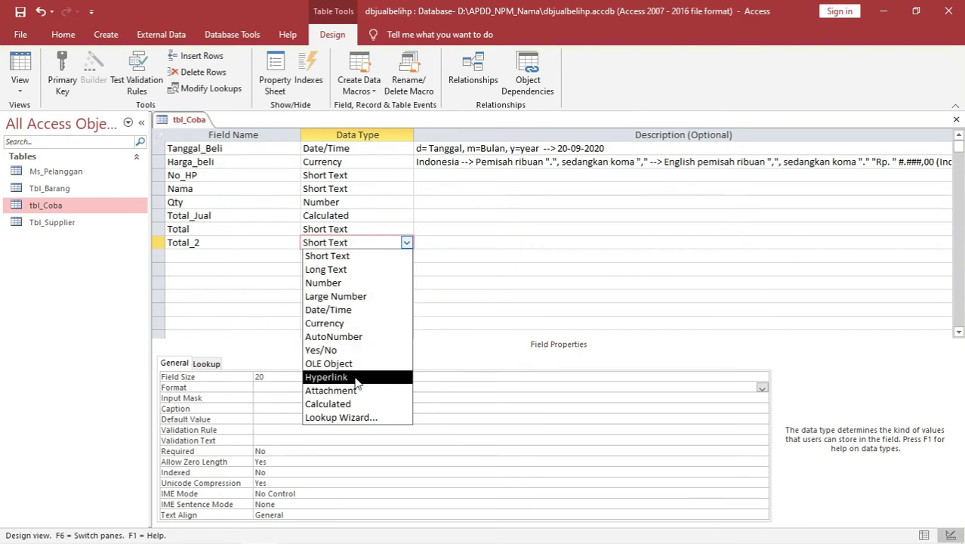
{"action": "left_click", "coordinate": [342, 403]}
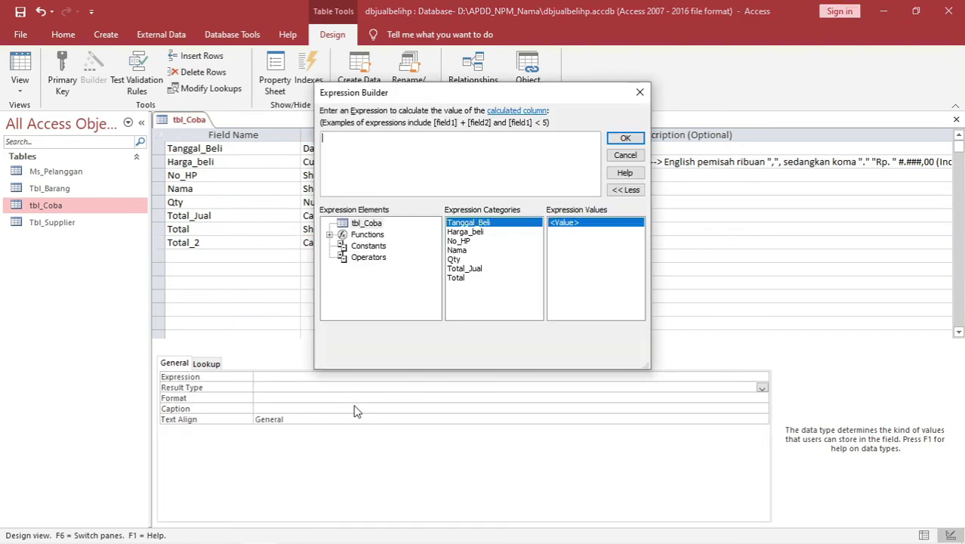
{"action": "double_click", "coordinate": [476, 234]}
{"action": "type", "text": "/"}
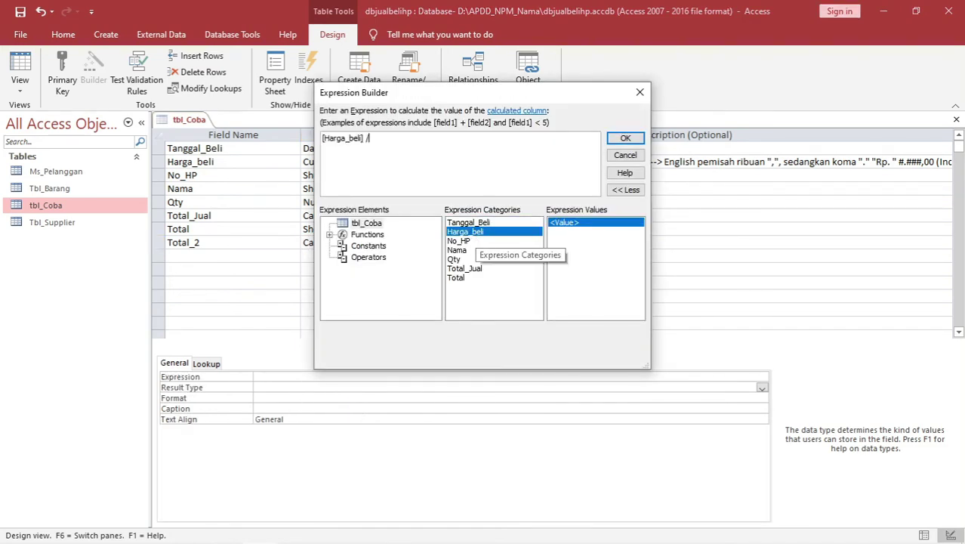
{"action": "double_click", "coordinate": [456, 259]}
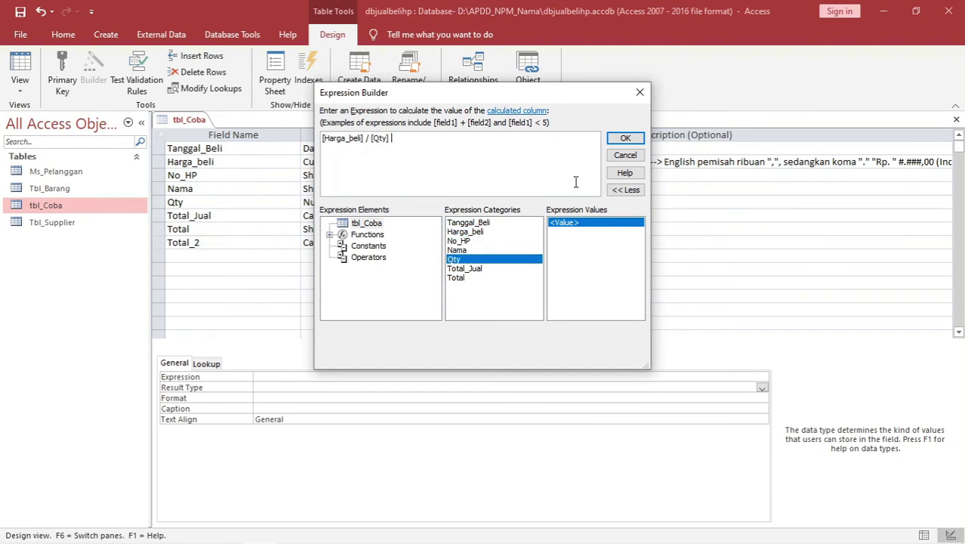
{"action": "left_click", "coordinate": [626, 139]}
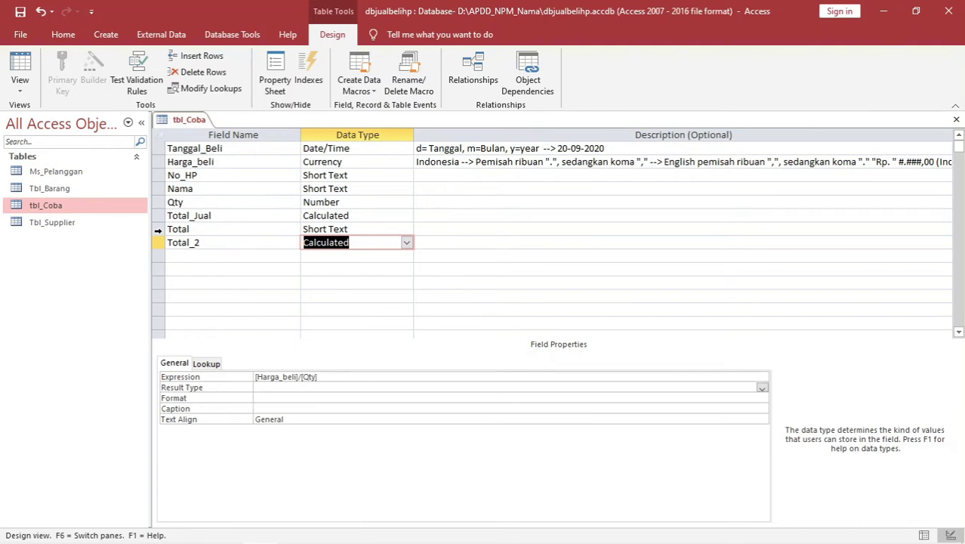
Permanently delete the Short Text field Total from tbl_Coba and confirm the deletion
{"action": "left_click", "coordinate": [330, 228]}
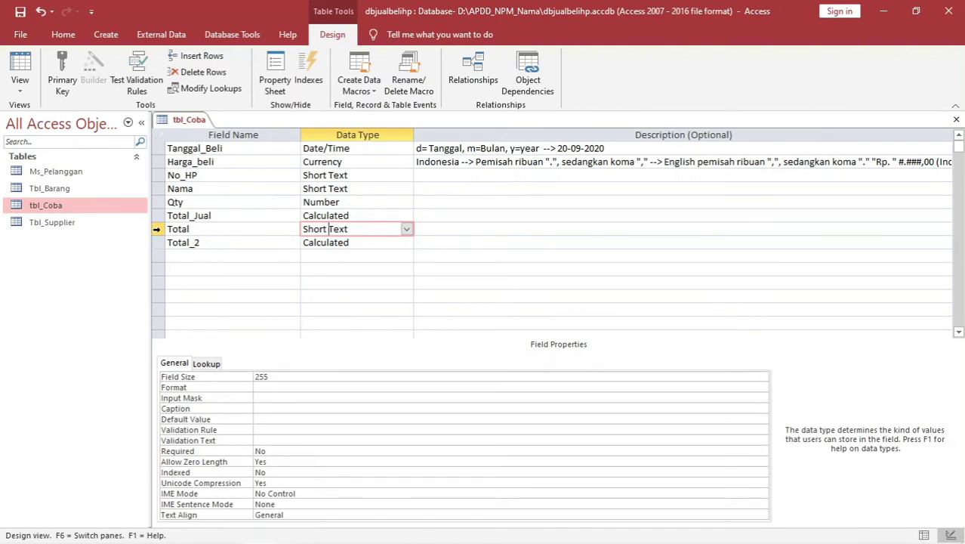
{"action": "left_click", "coordinate": [156, 229]}
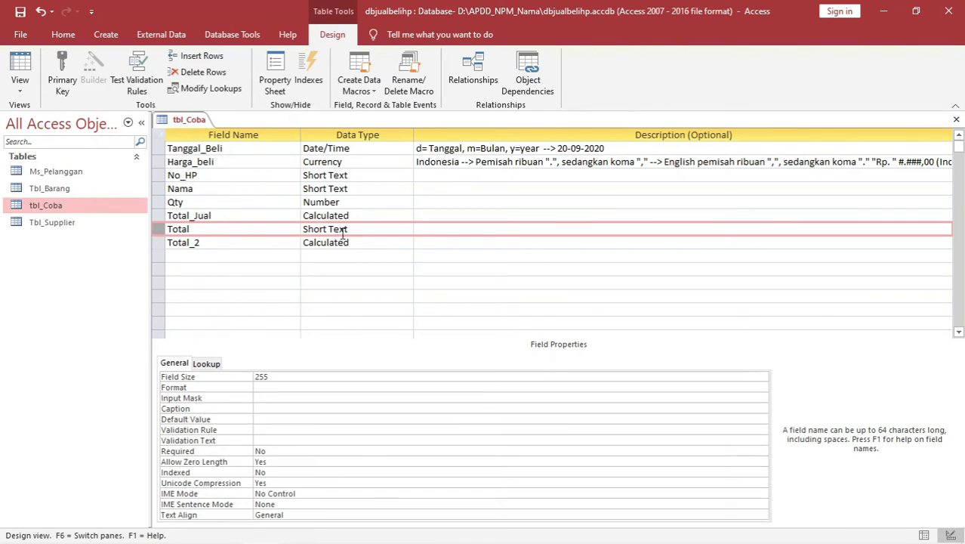
{"action": "right_click", "coordinate": [161, 234]}
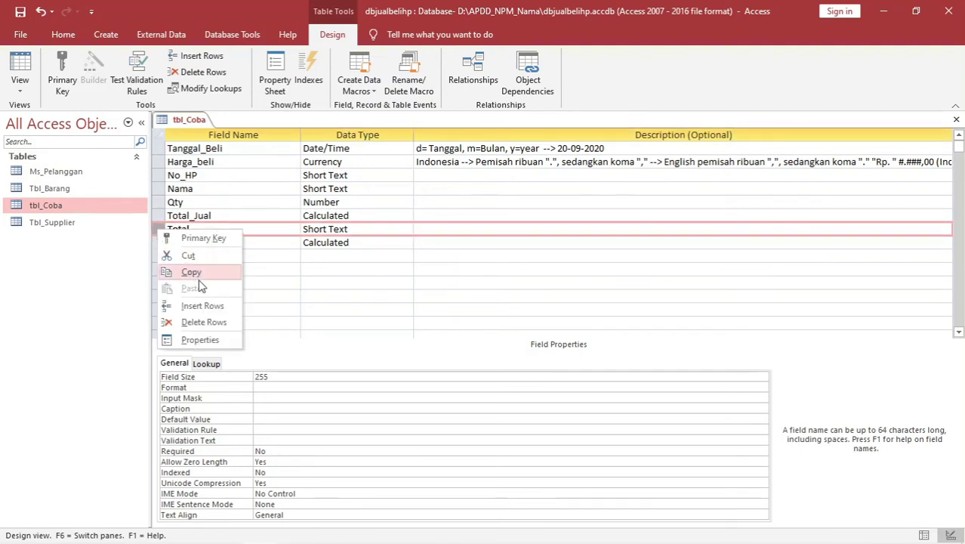
{"action": "left_click", "coordinate": [213, 331]}
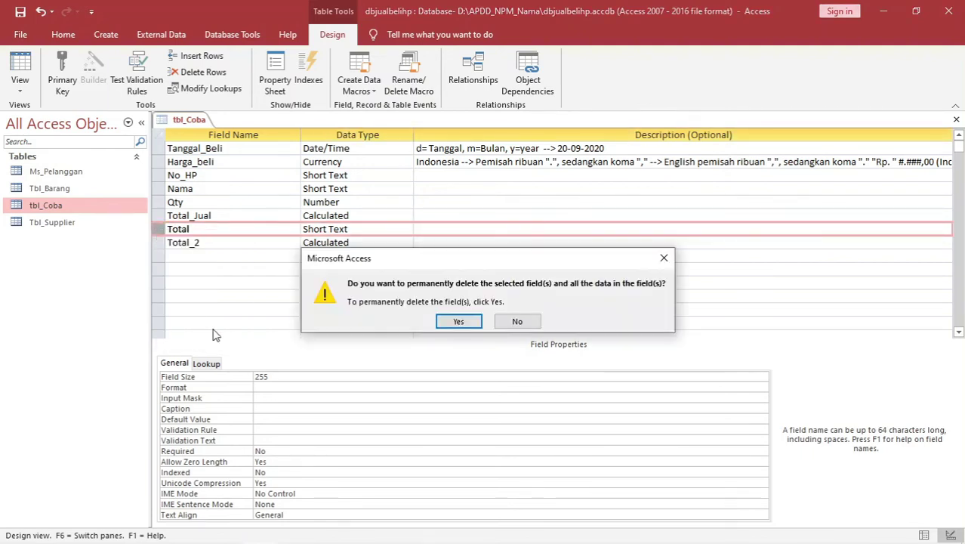
{"action": "left_click", "coordinate": [455, 322]}
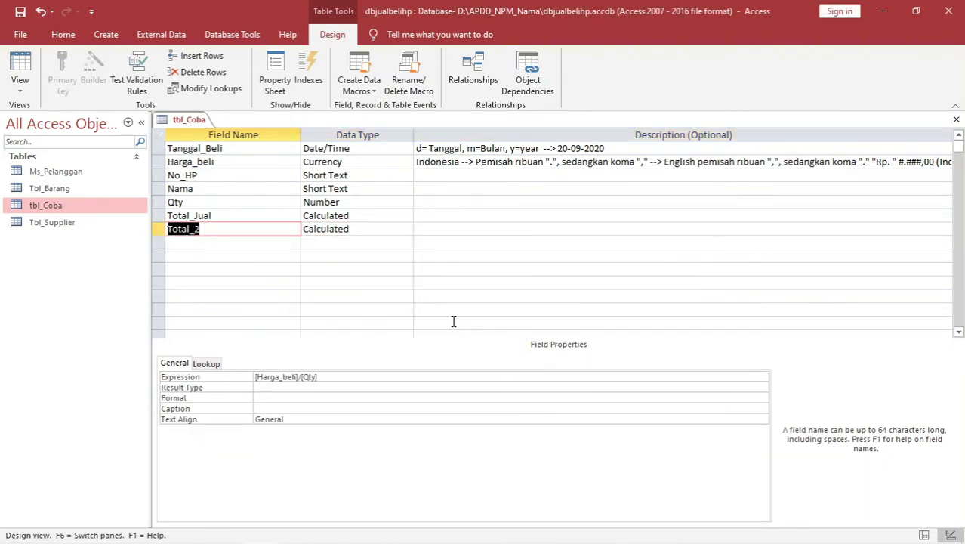
{"action": "left_click", "coordinate": [259, 217]}
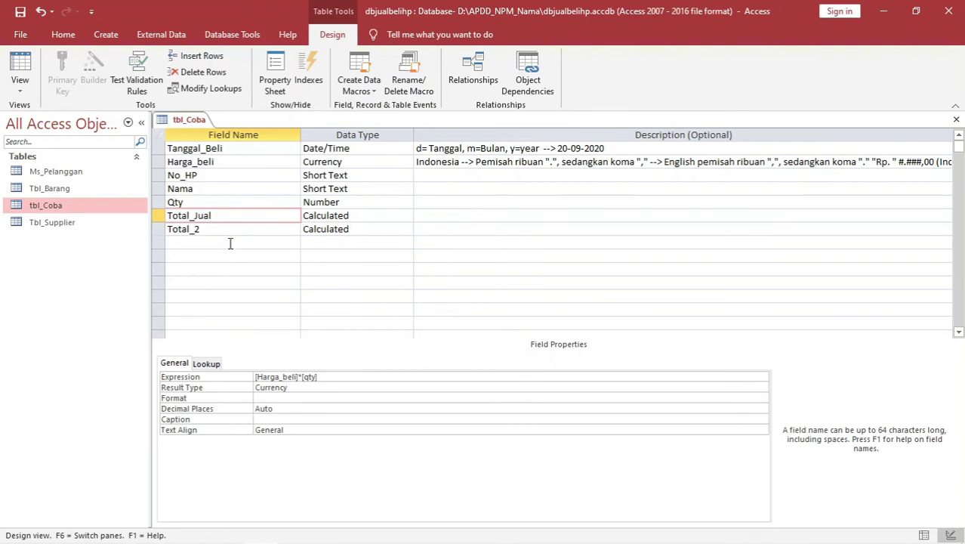
Add a Date/Time field named Tgl_Datang below Total_2
{"action": "left_click", "coordinate": [232, 243]}
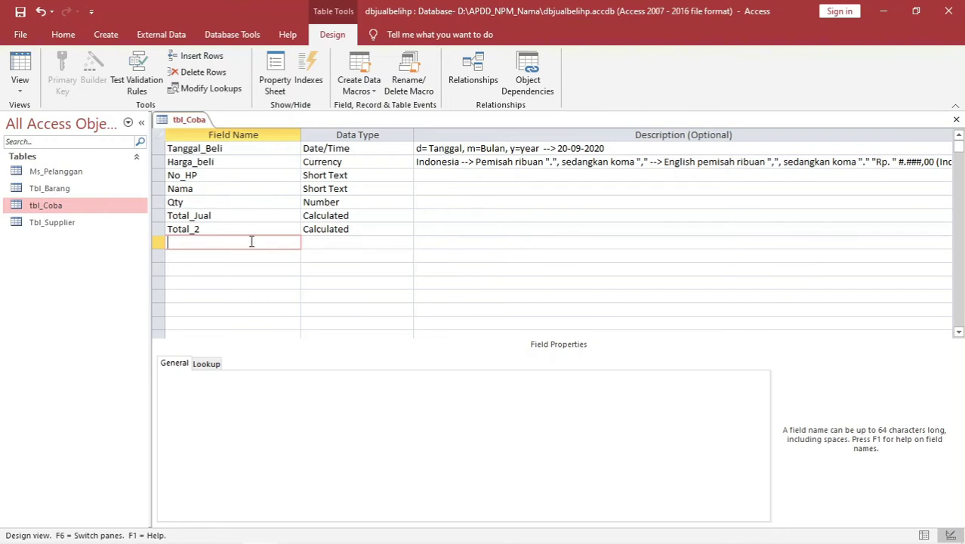
{"action": "type", "text": "Tgl_Datang"}
{"action": "key", "text": "Tab"}
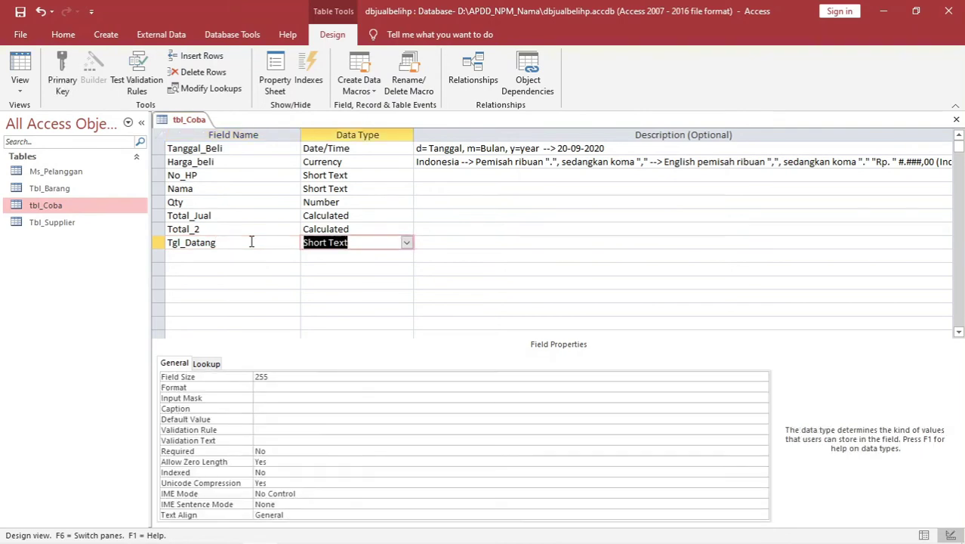
{"action": "type", "text": "date/Time"}
{"action": "key", "text": "Tab"}
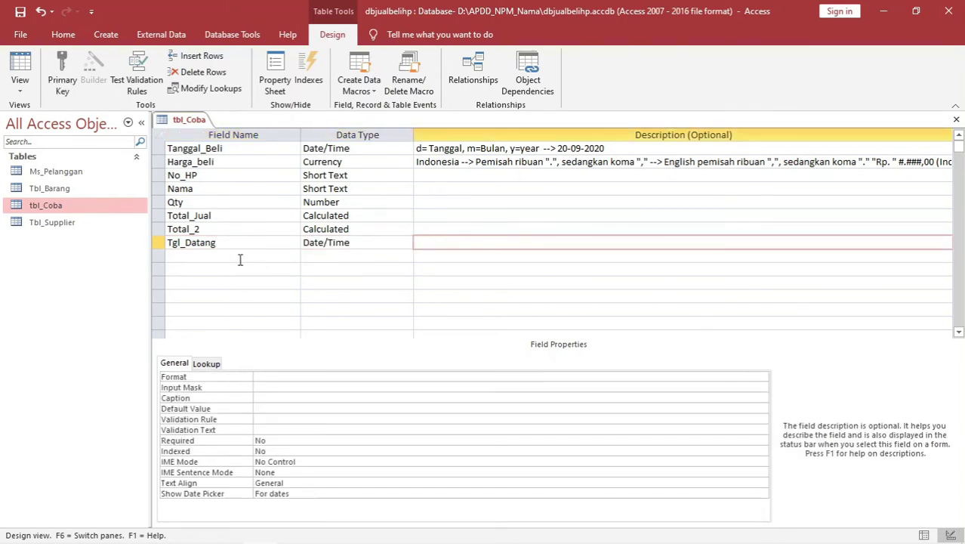
Add a Date/Time field named Tgl_Pulang below Tgl_Datang
{"action": "left_click", "coordinate": [240, 259]}
{"action": "type", "text": "Tgl"}
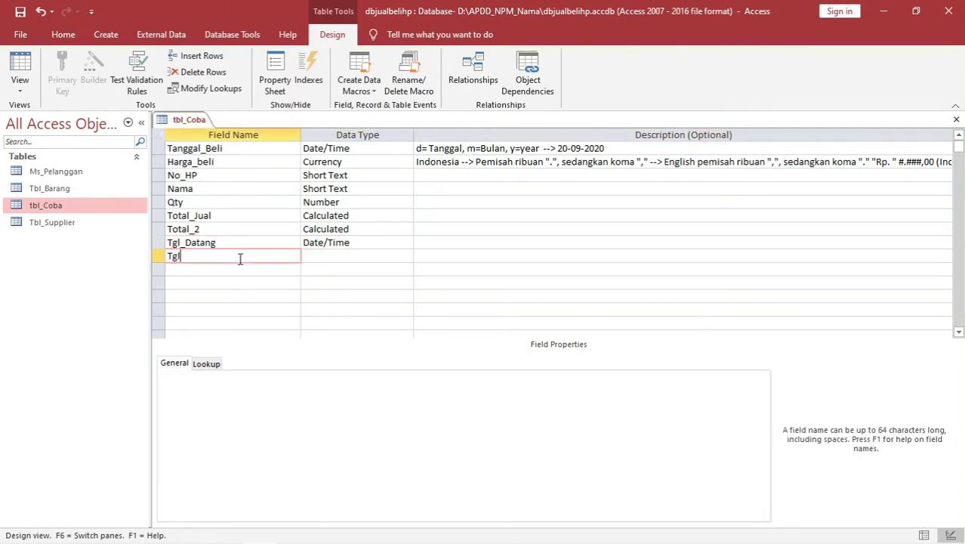
{"action": "type", "text": "_Pulang"}
{"action": "key", "text": "Tab"}
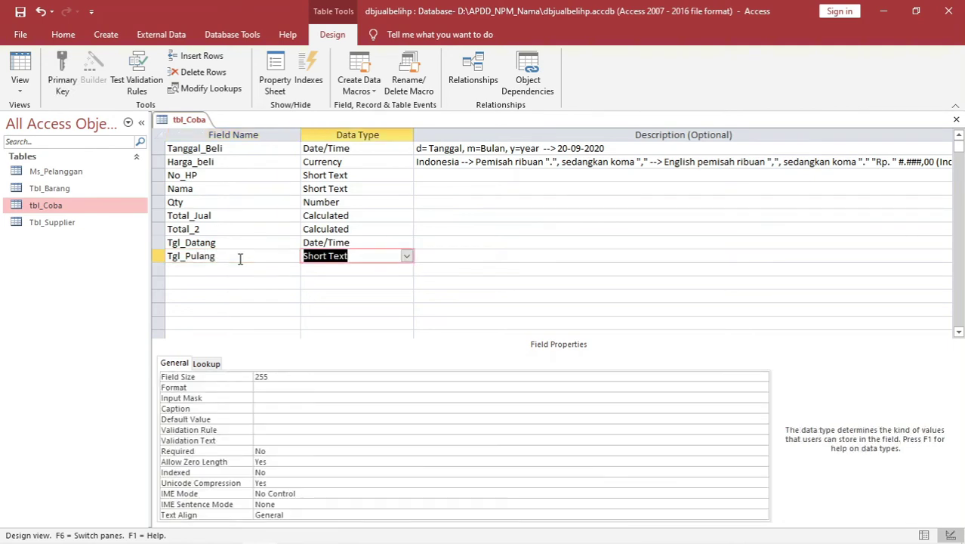
{"action": "type", "text": "date"}
{"action": "key", "text": "Tab"}
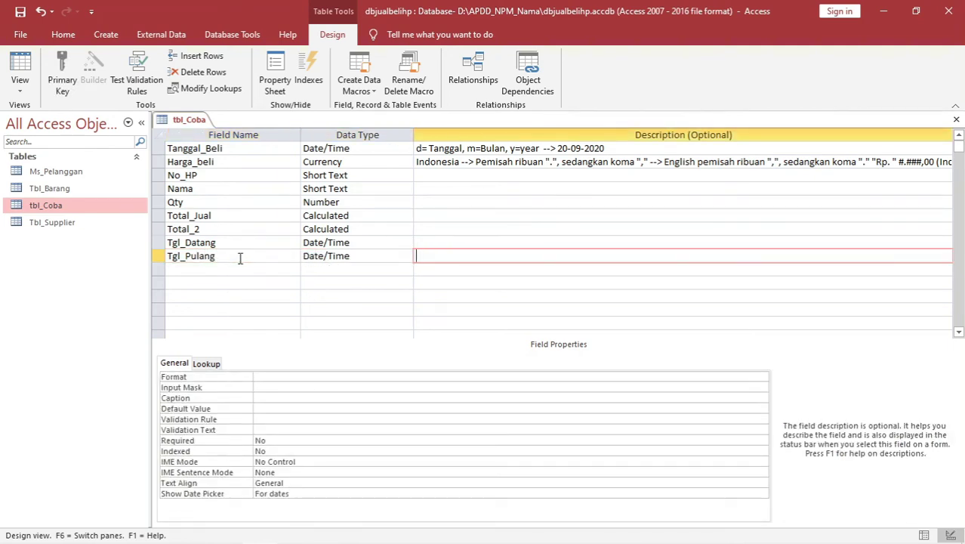
{"action": "left_click", "coordinate": [253, 241]}
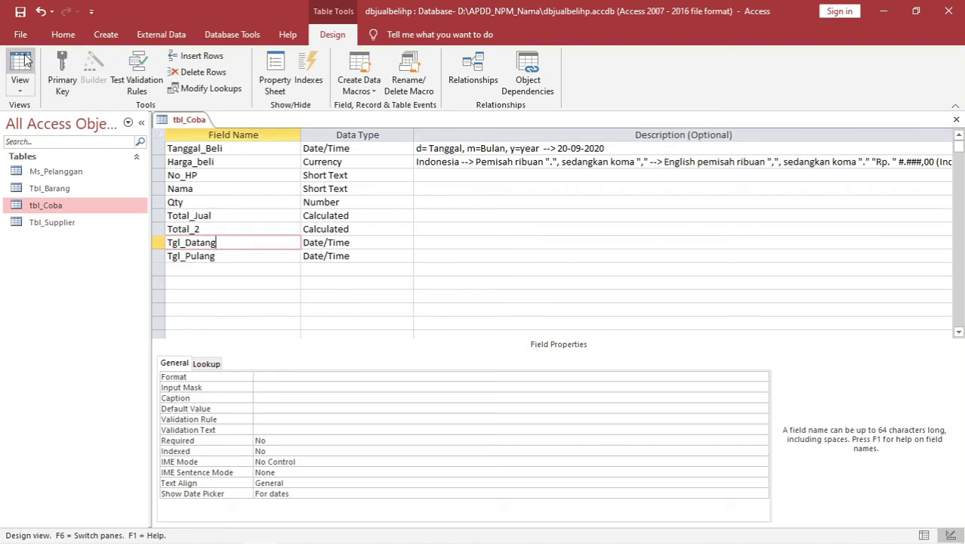
Add a Calculated field named Selisih_Hari below Tgl_Pulang with the expression [tgl_pulang]-[tgl_datang]
{"action": "left_click", "coordinate": [190, 268]}
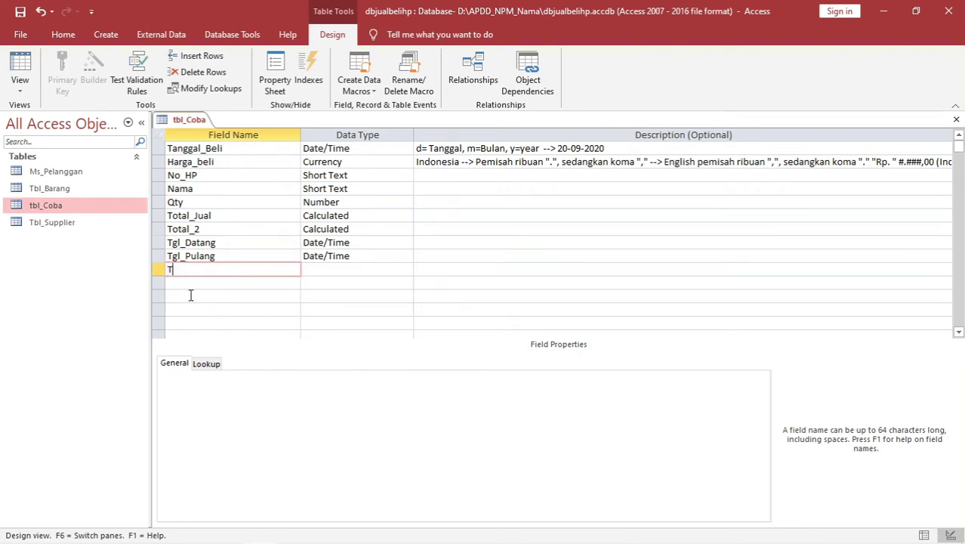
{"action": "type", "text": "Selisih_Haris"}
{"action": "key", "text": "Tab"}
{"action": "type", "text": "ca"}
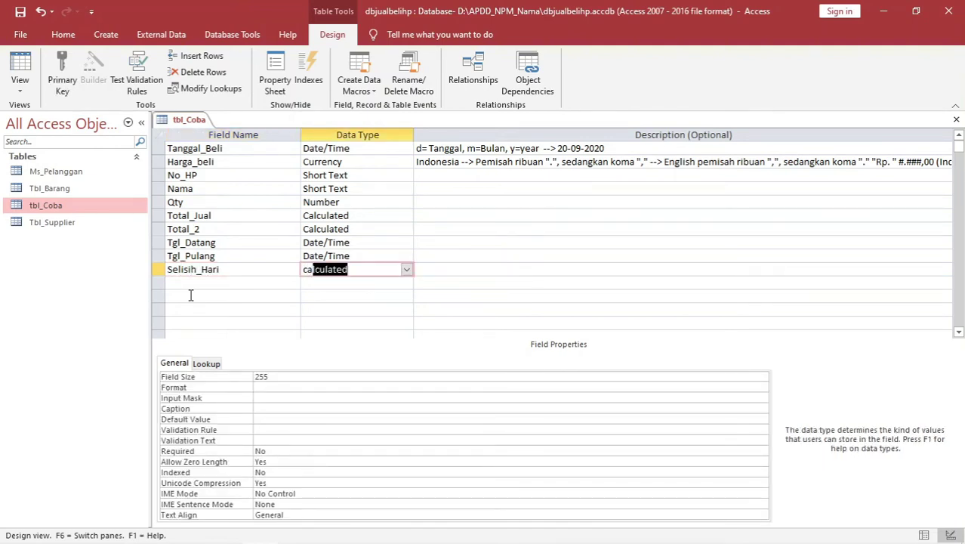
{"action": "key", "text": "Return"}
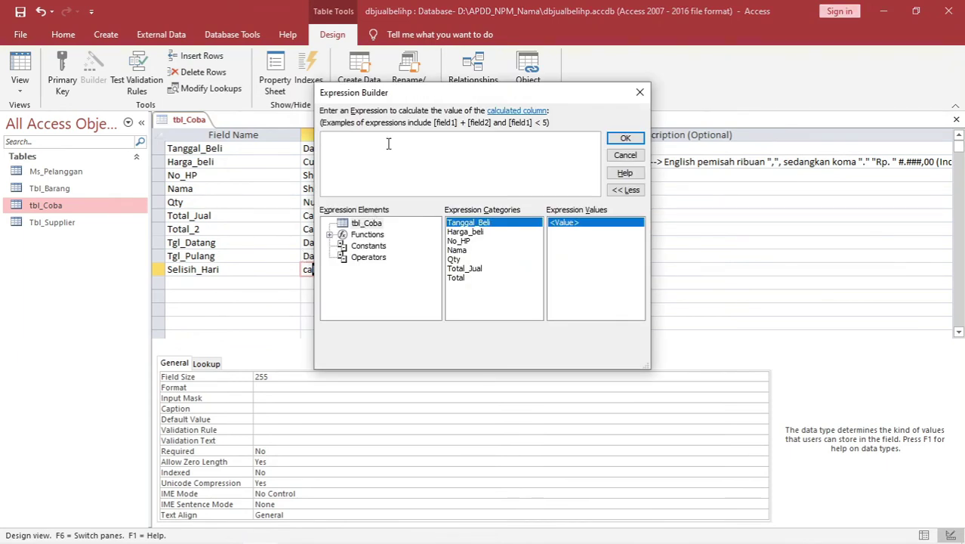
{"action": "left_click_drag", "start_coordinate": [392, 92], "coordinate": [530, 150]}
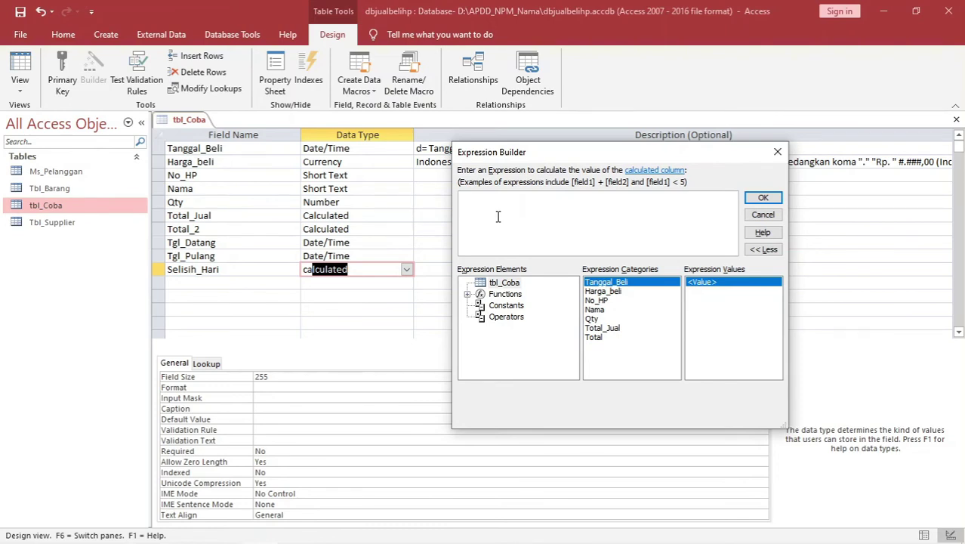
{"action": "type", "text": "[tgl_pulang]-[tgl_dat"}
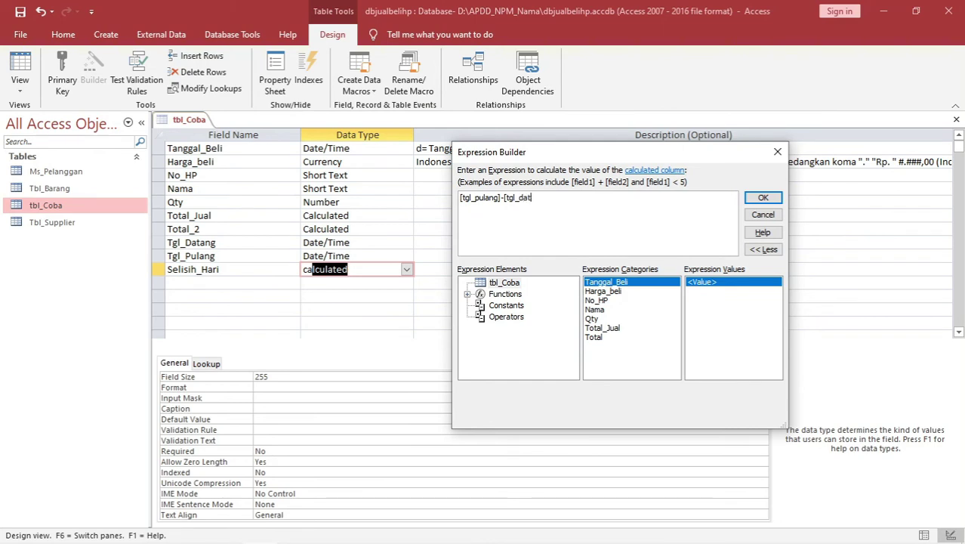
{"action": "type", "text": "ang]"}
{"action": "left_click", "coordinate": [759, 199]}
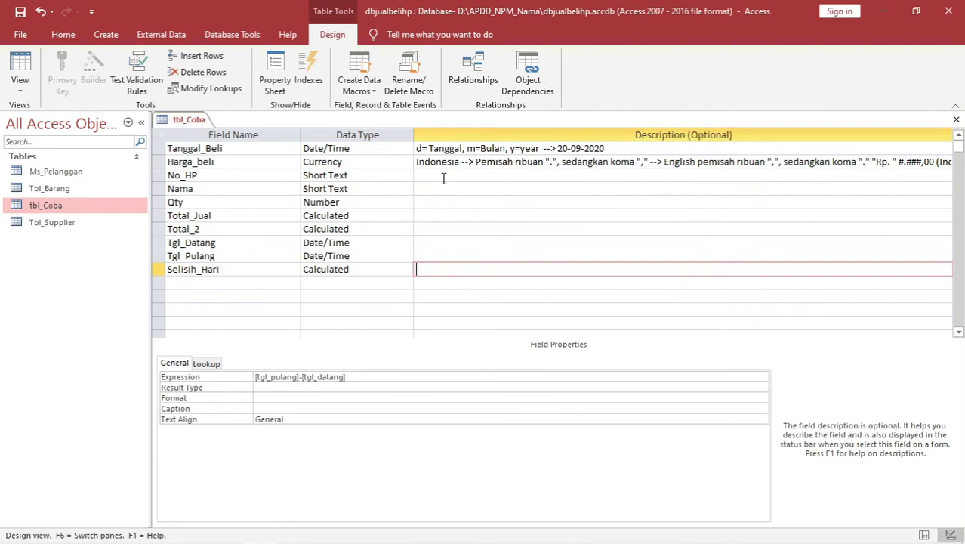
Save tbl_Coba and display its new date and Selisih_Hari columns in Datasheet View
{"action": "left_click", "coordinate": [20, 72]}
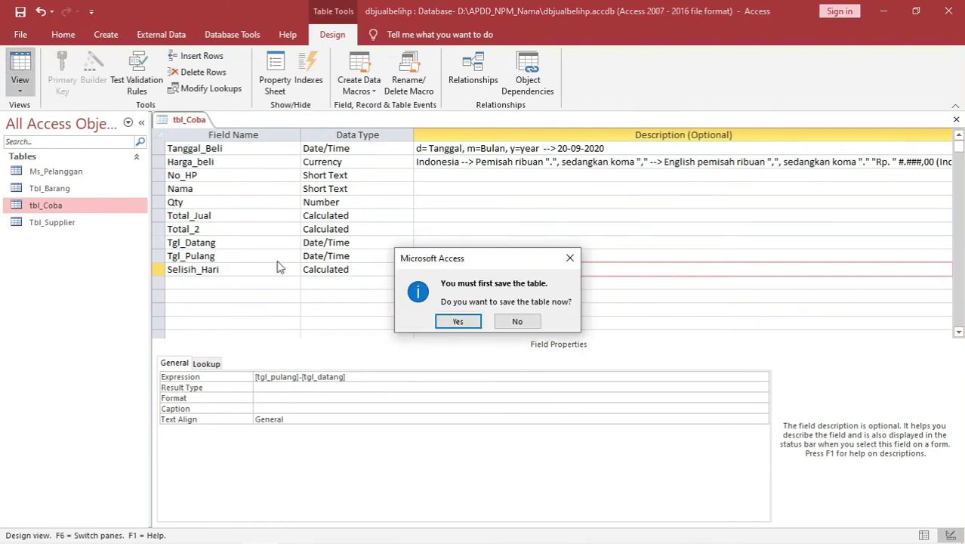
{"action": "left_click", "coordinate": [458, 322]}
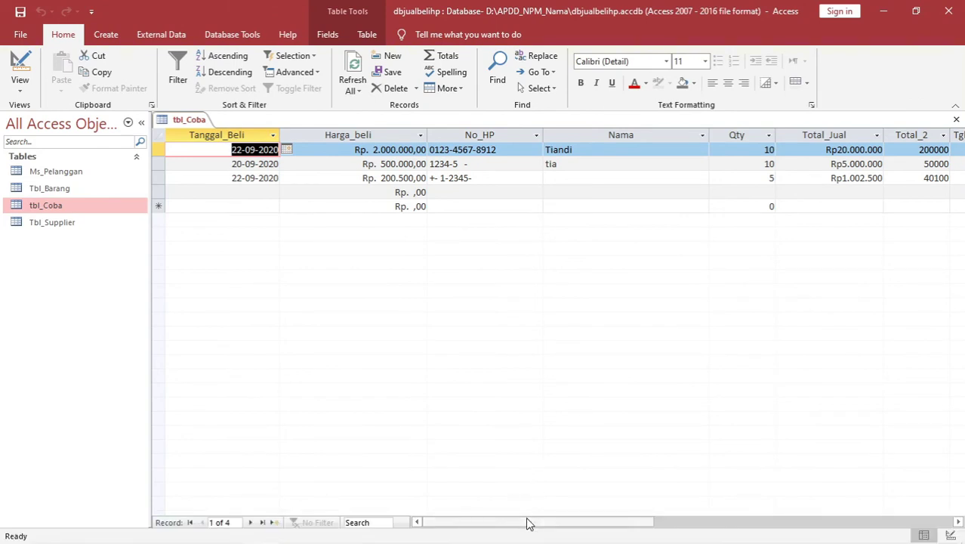
{"action": "left_click_drag", "start_coordinate": [528, 524], "coordinate": [640, 523]}
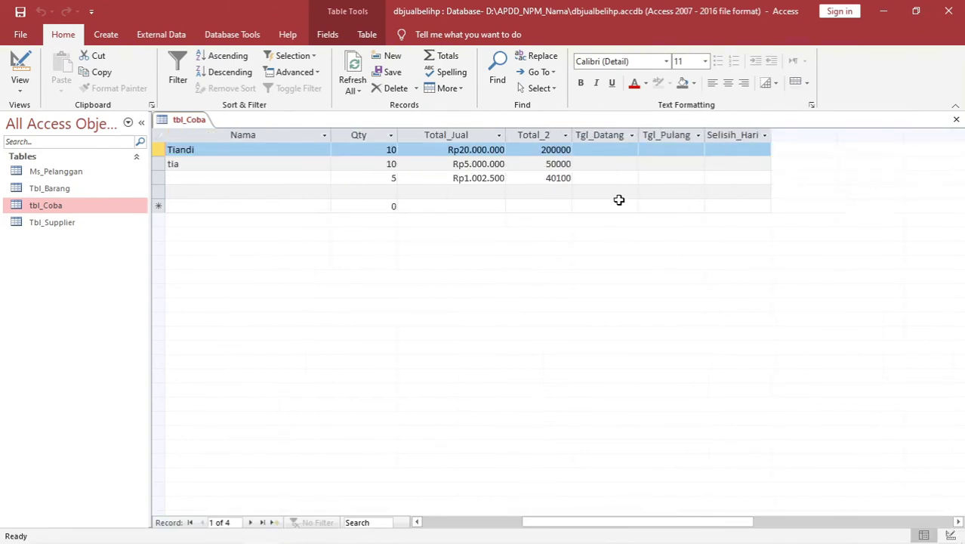
For the first record, set Tgl_Datang to 22/09/2020 and Tgl_Pulang to 24/09/2020
{"action": "left_click", "coordinate": [623, 149]}
{"action": "left_click", "coordinate": [646, 151]}
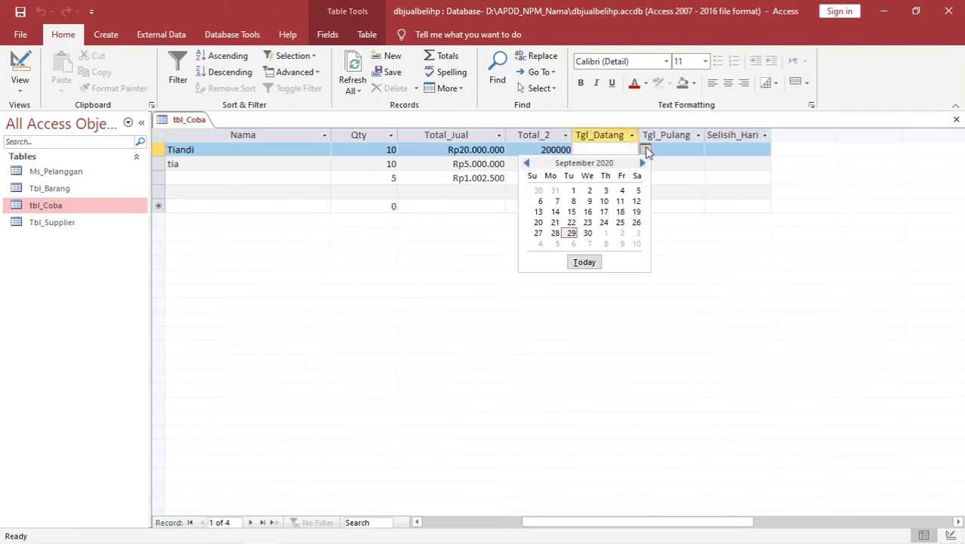
{"action": "left_click", "coordinate": [572, 223]}
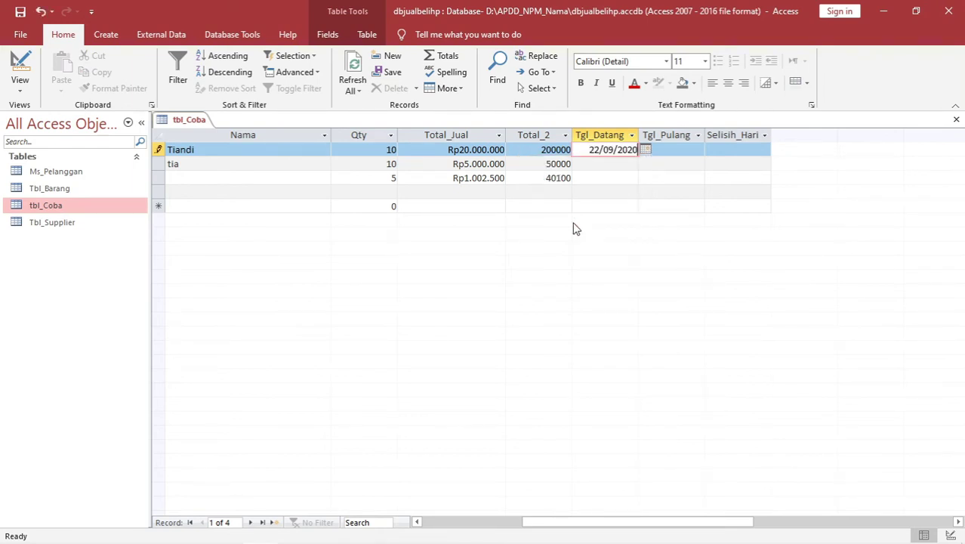
{"action": "left_click", "coordinate": [679, 150]}
{"action": "left_click", "coordinate": [711, 150]}
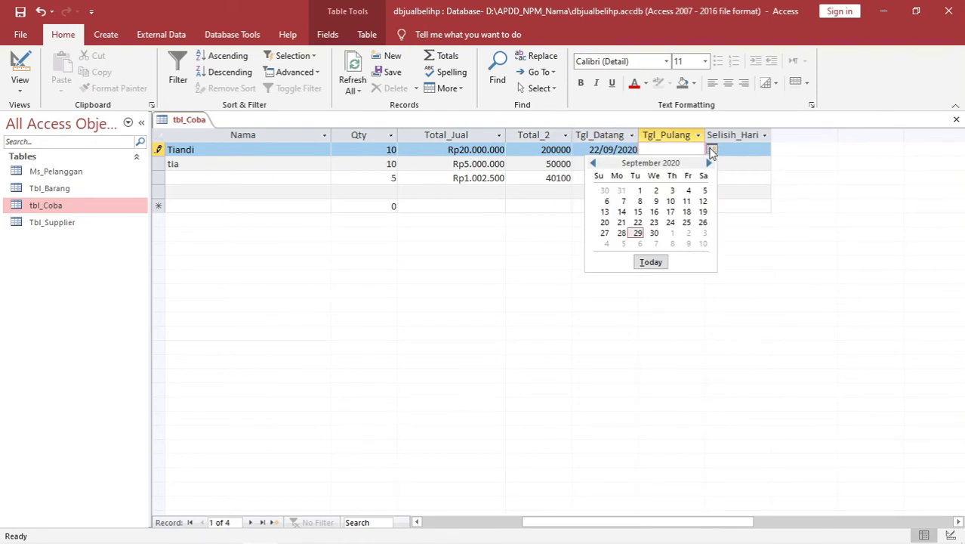
{"action": "left_click", "coordinate": [671, 223]}
For the second record, set Tgl_Datang to 22/09/2020 and Tgl_Pulang to 29/09/2020
{"action": "left_click", "coordinate": [627, 164]}
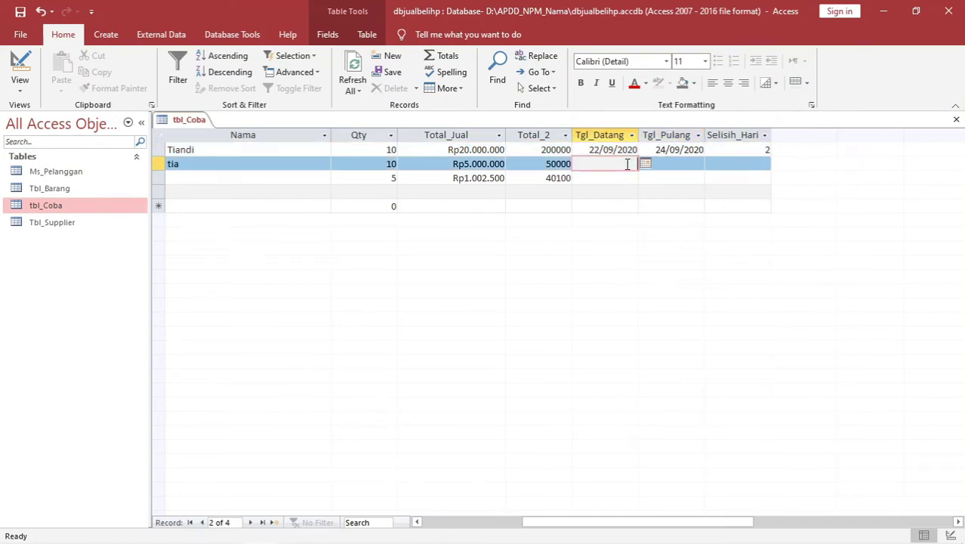
{"action": "left_click", "coordinate": [645, 164]}
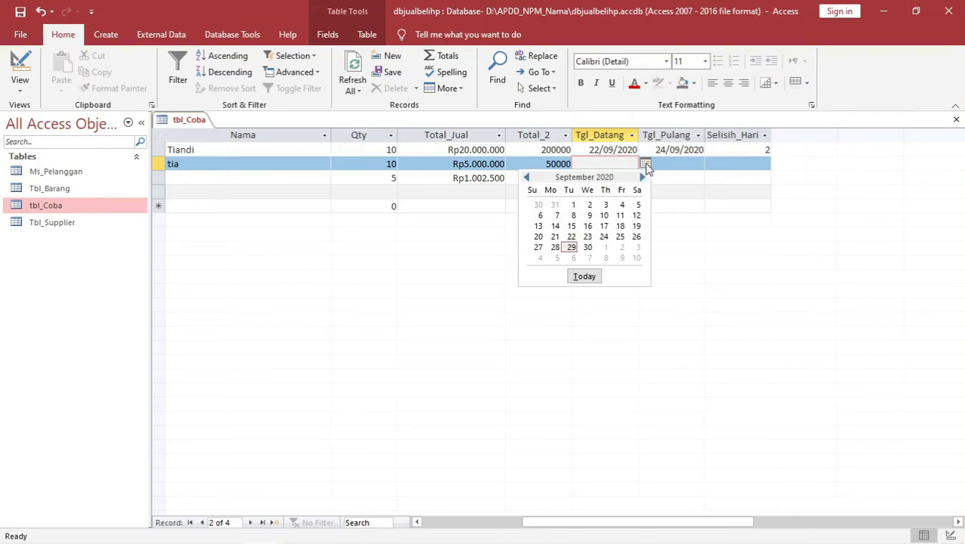
{"action": "left_click", "coordinate": [572, 236]}
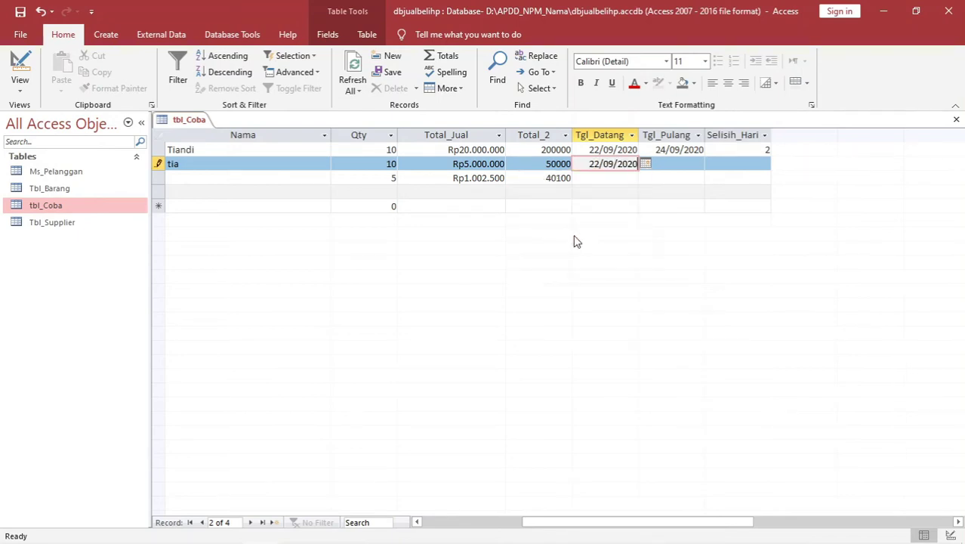
{"action": "left_click", "coordinate": [682, 164]}
{"action": "left_click", "coordinate": [711, 164]}
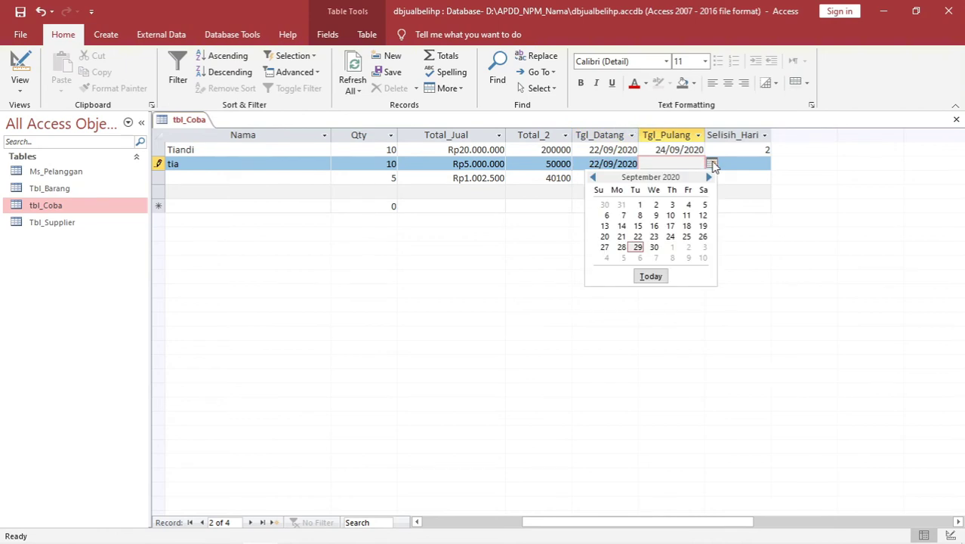
{"action": "left_click", "coordinate": [637, 247]}
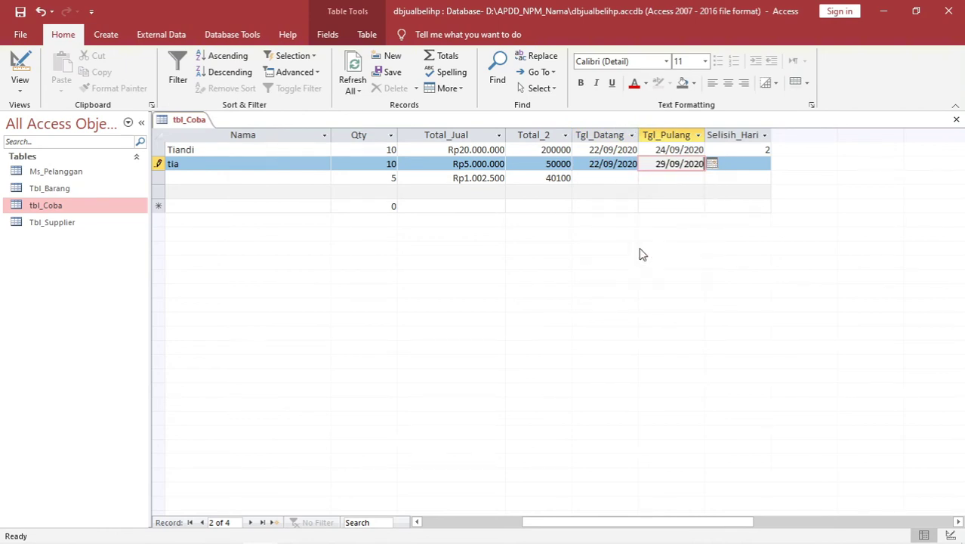
Commit the second record's dates and switch tbl_Coba back to Design View
{"action": "left_click", "coordinate": [612, 178]}
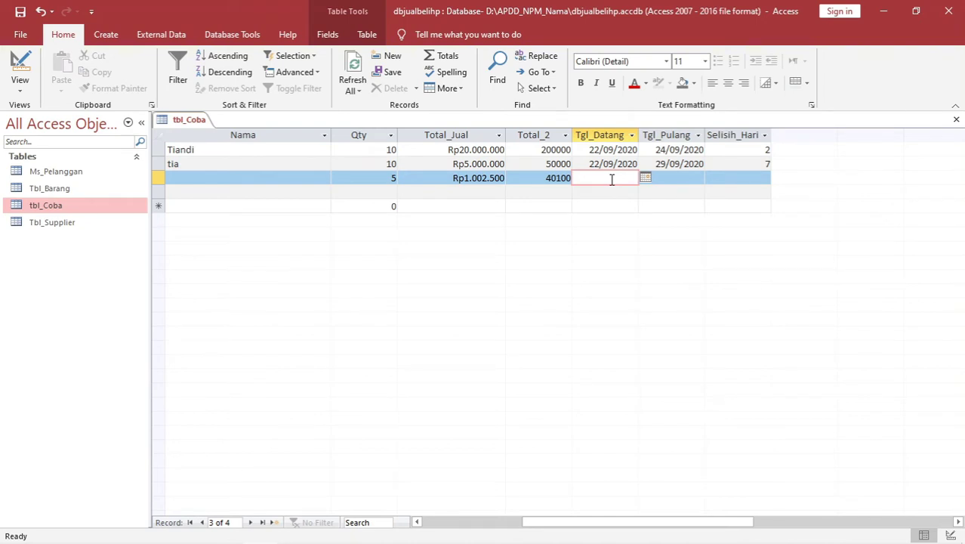
{"action": "right_click", "coordinate": [183, 121]}
{"action": "left_click", "coordinate": [228, 180]}
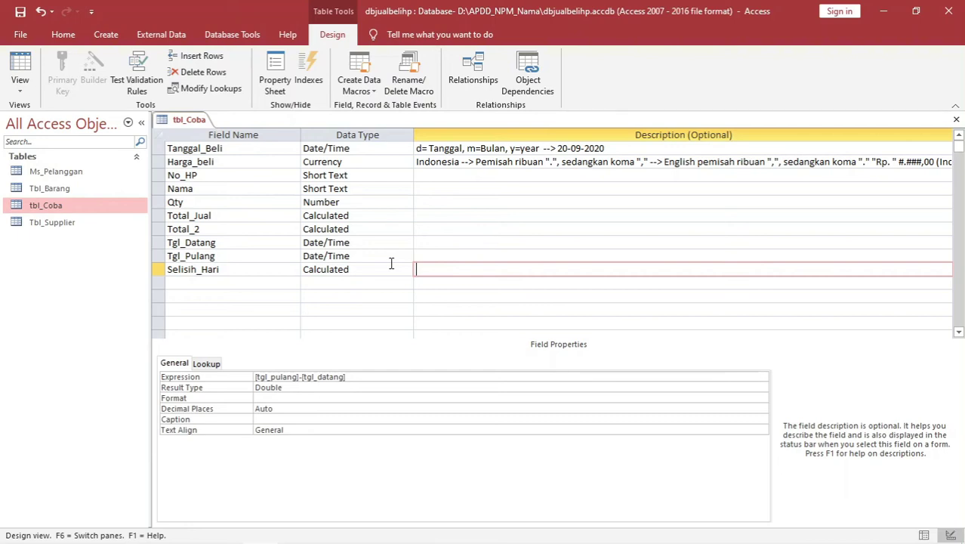
Create a new blank table in Design View
{"action": "left_click", "coordinate": [59, 175]}
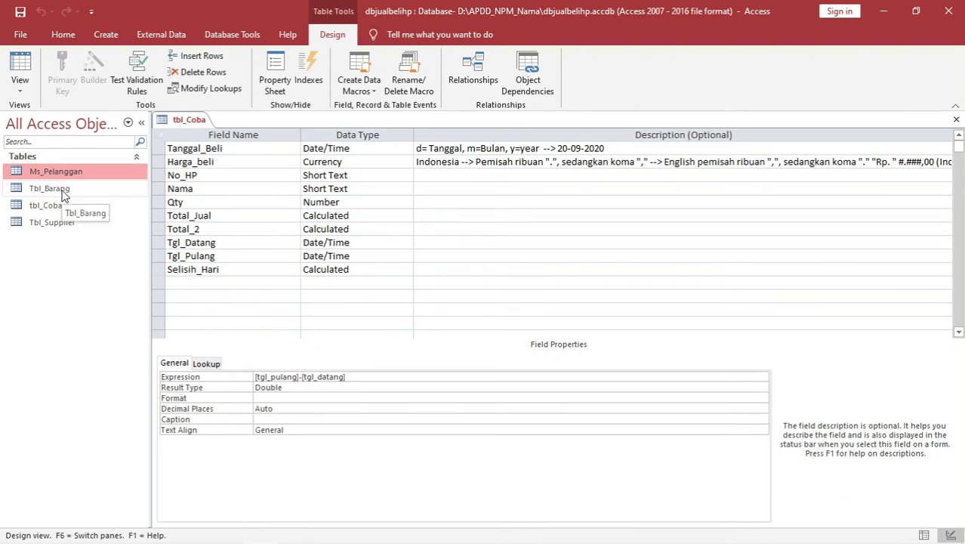
{"action": "left_click", "coordinate": [105, 35]}
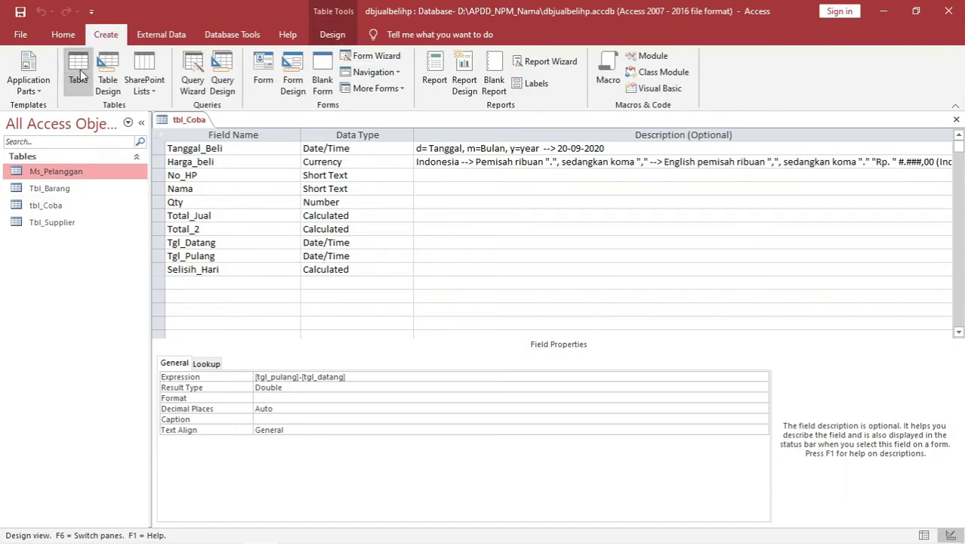
{"action": "left_click", "coordinate": [107, 76]}
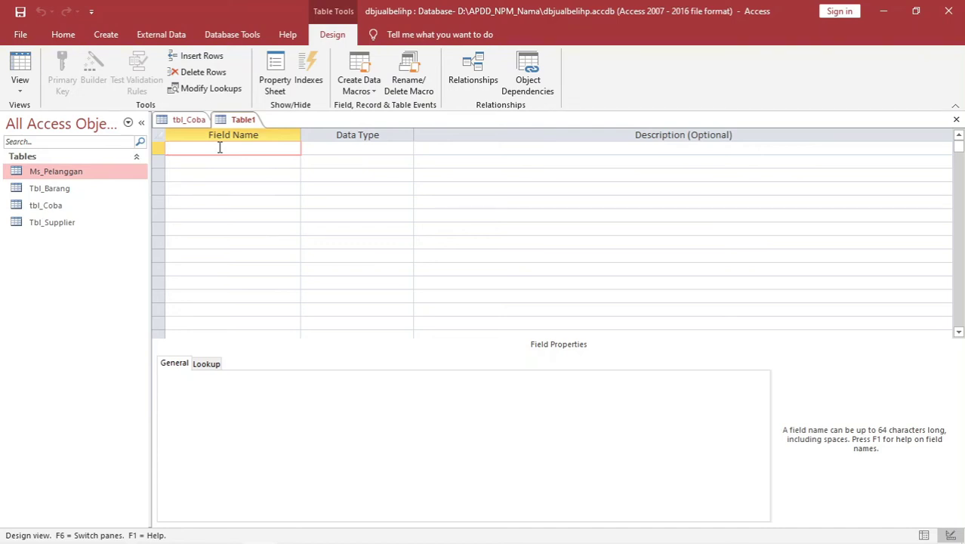
Add a No_faktur field to the new table with the description "primarykey"
{"action": "type", "text": "No_faktur"}
{"action": "key", "text": "Tab"}
{"action": "key", "text": "Tab"}
{"action": "type", "text": "primary"}
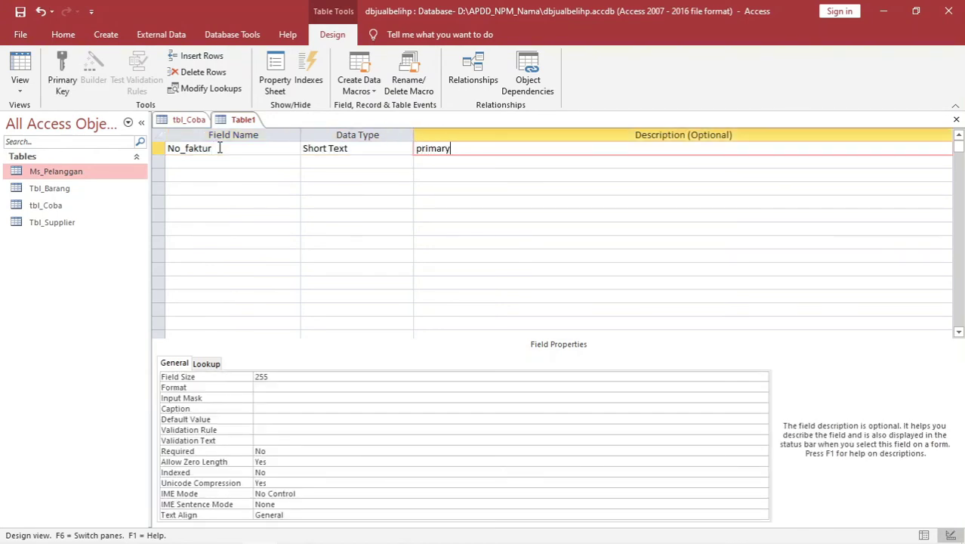
{"action": "type", "text": "key"}
{"action": "key", "text": "Down"}
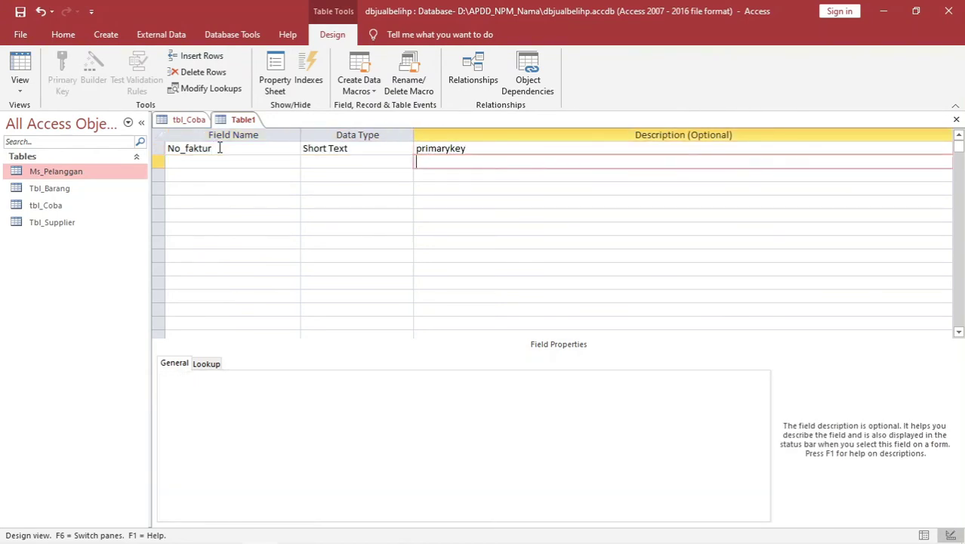
Add a Tgl_faktur field below No_faktur with the description "Tanggal --> format tanggal 22-09-2020"
{"action": "key", "text": "shift+Tab"}
{"action": "key", "text": "shift+Tab"}
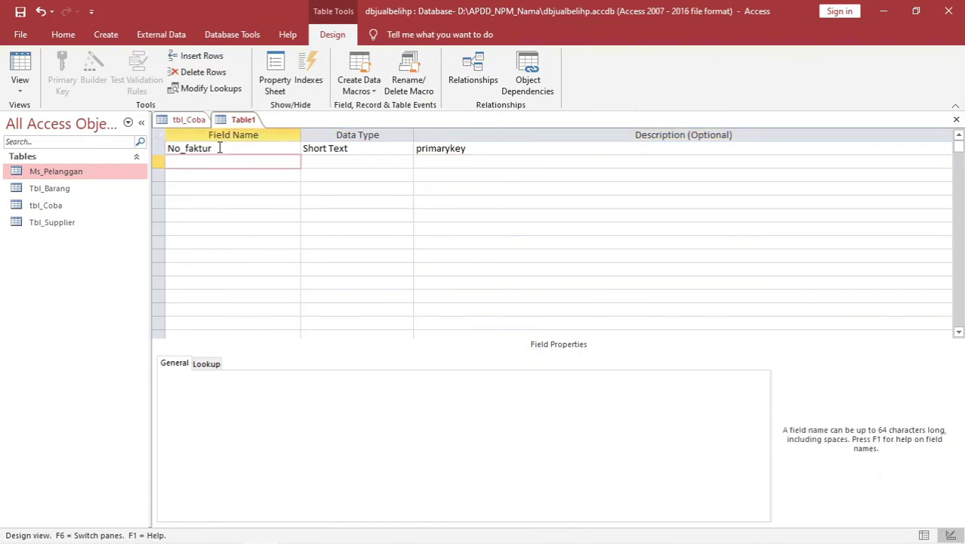
{"action": "type", "text": "Tgl_faktur"}
{"action": "key", "text": "Tab"}
{"action": "key", "text": "Tab"}
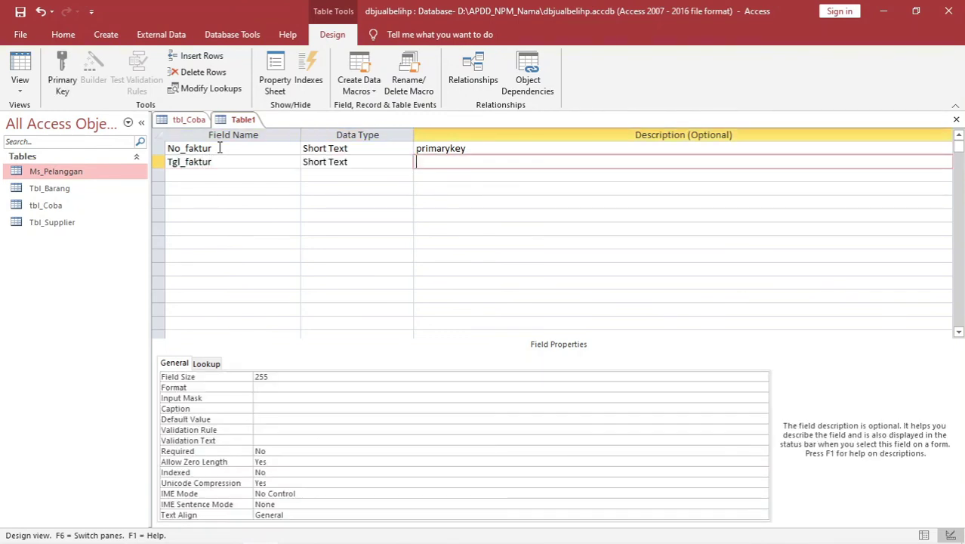
{"action": "type", "text": "Tanggal --> format tangga"}
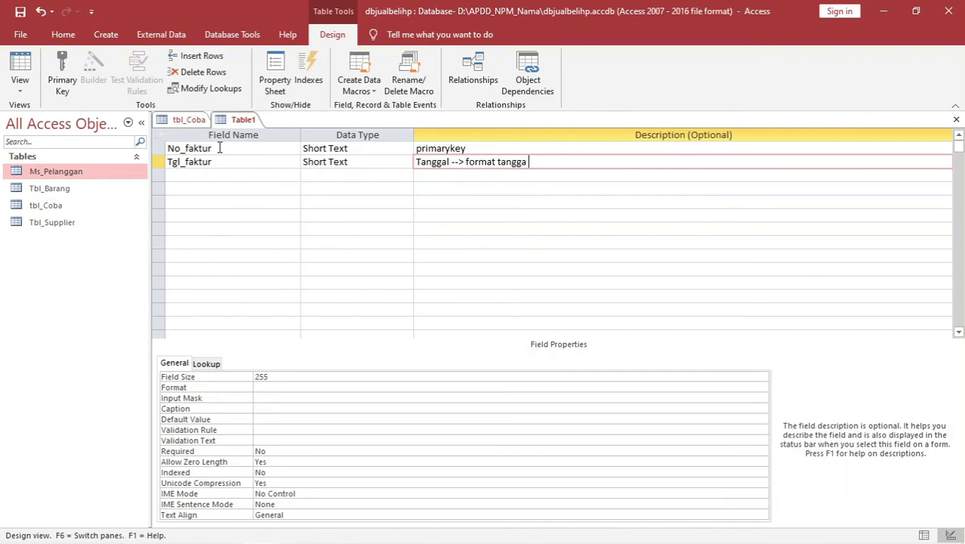
{"action": "type", "text": "l 22-09-2020"}
{"action": "key", "text": "Return"}
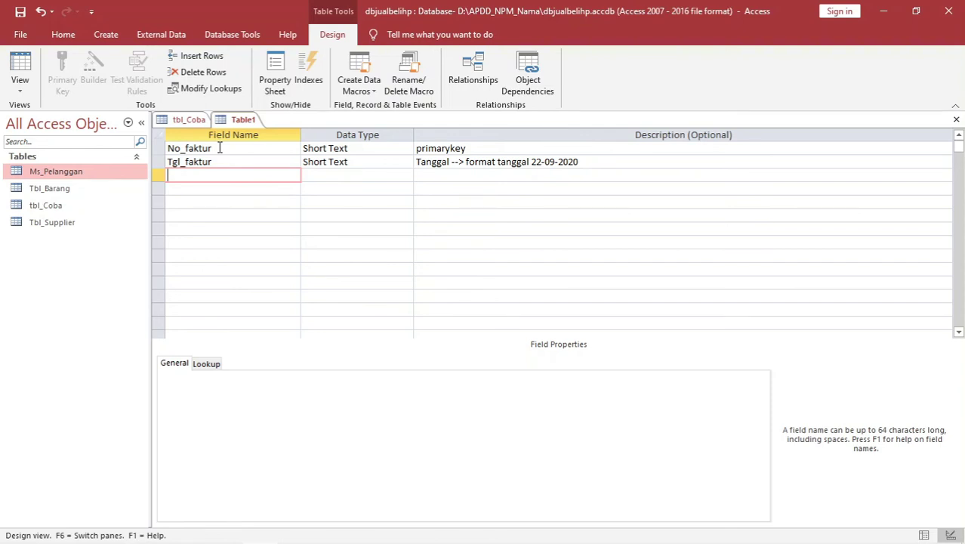
Open Ms_Pelanggan in Design View for reference and add a Short Text field Kode_pelanggan to Table1
{"action": "right_click", "coordinate": [63, 174]}
{"action": "left_click", "coordinate": [105, 197]}
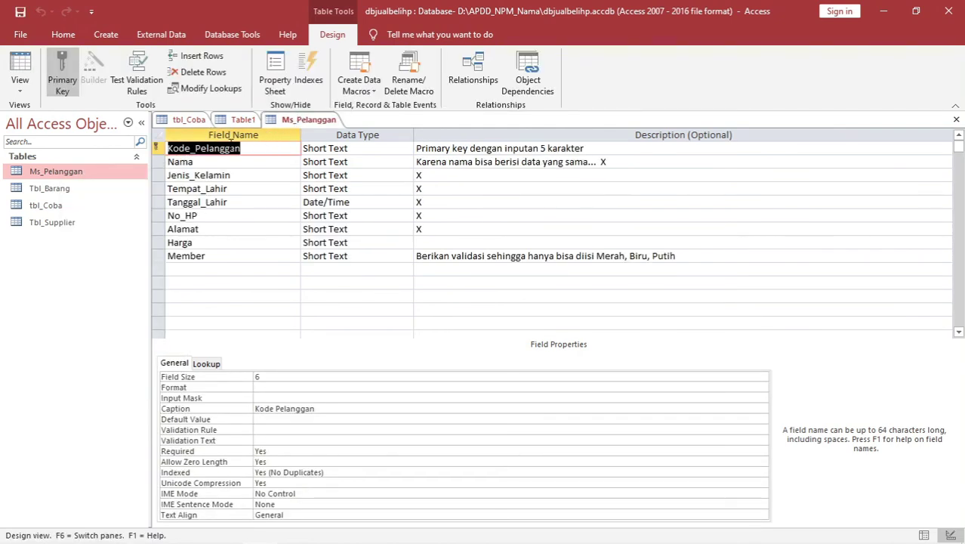
{"action": "left_click", "coordinate": [242, 119]}
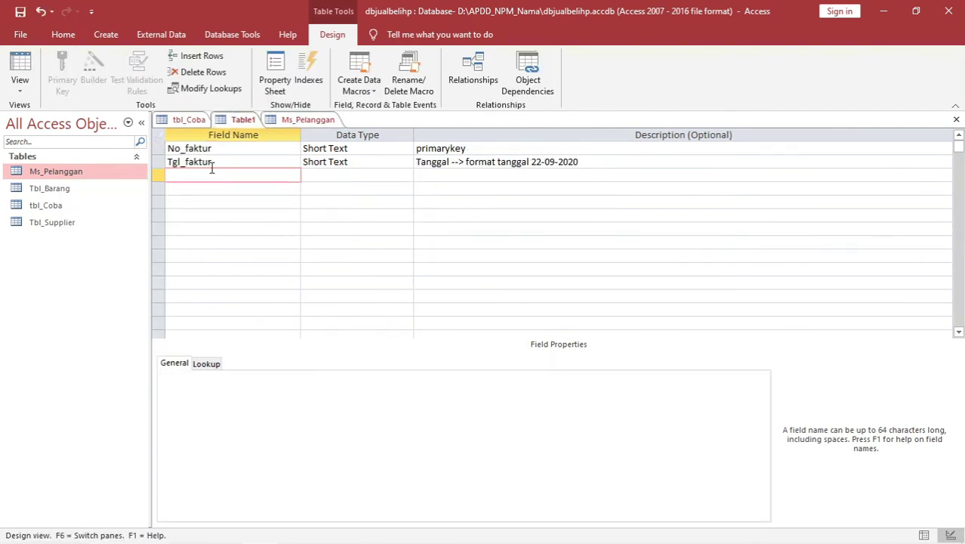
{"action": "type", "text": "Kode_pelanggan"}
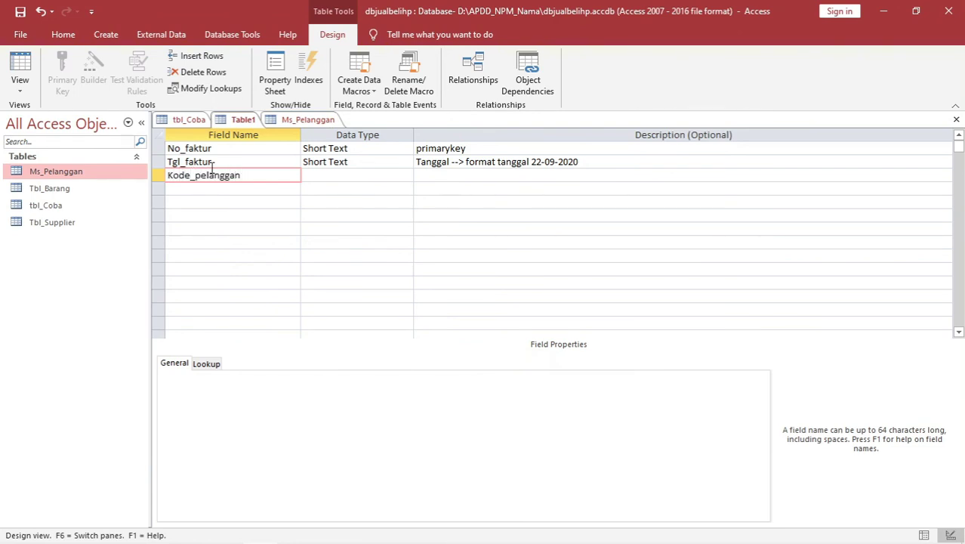
{"action": "key", "text": "Tab"}
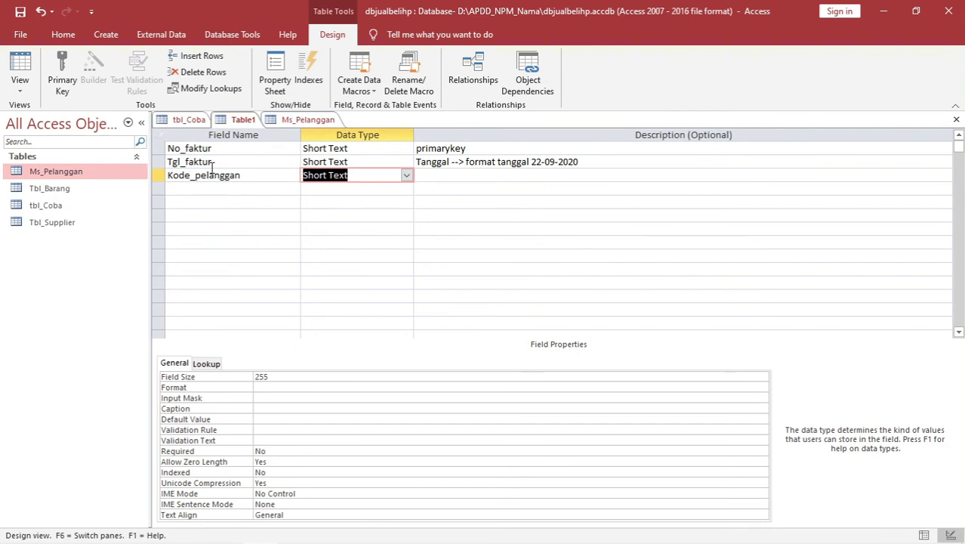
{"action": "left_click", "coordinate": [320, 175]}
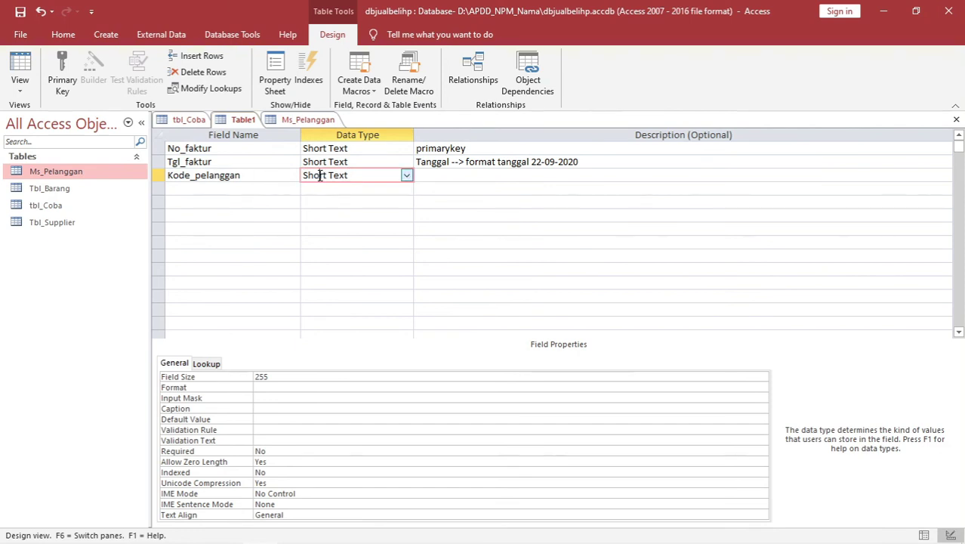
Check the field size of Kode_Pelanggan in Ms_Pelanggan and return to the No_faktur row in Table1
{"action": "left_click", "coordinate": [308, 119]}
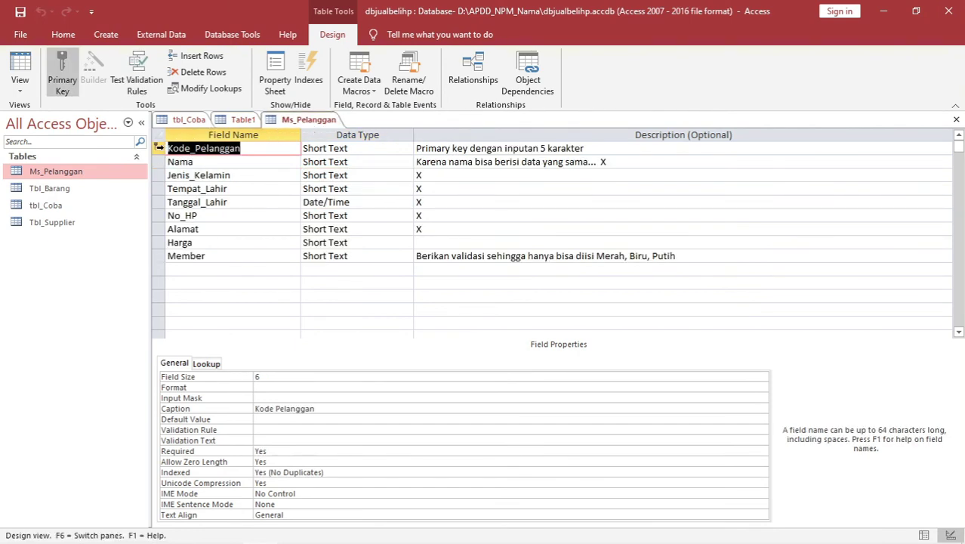
{"action": "left_click", "coordinate": [159, 148]}
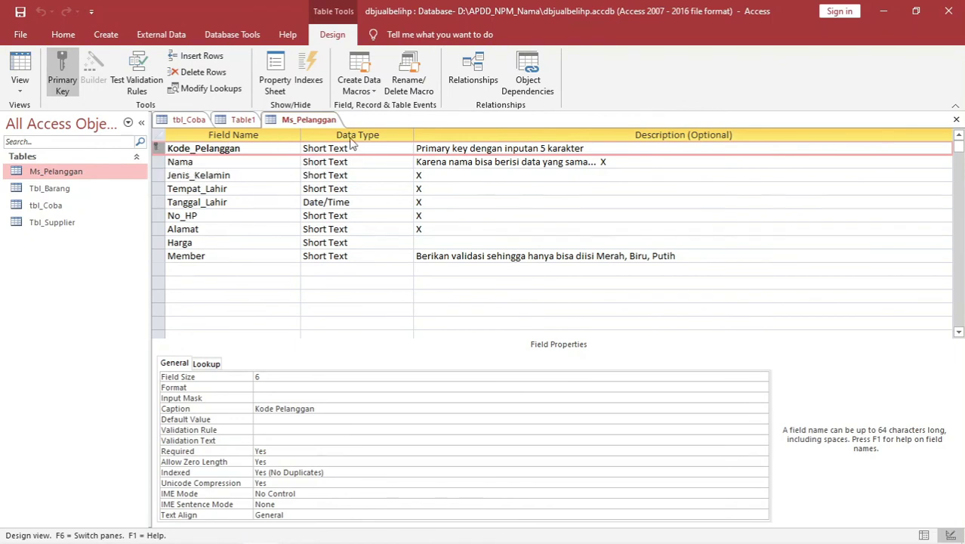
{"action": "left_click", "coordinate": [225, 379]}
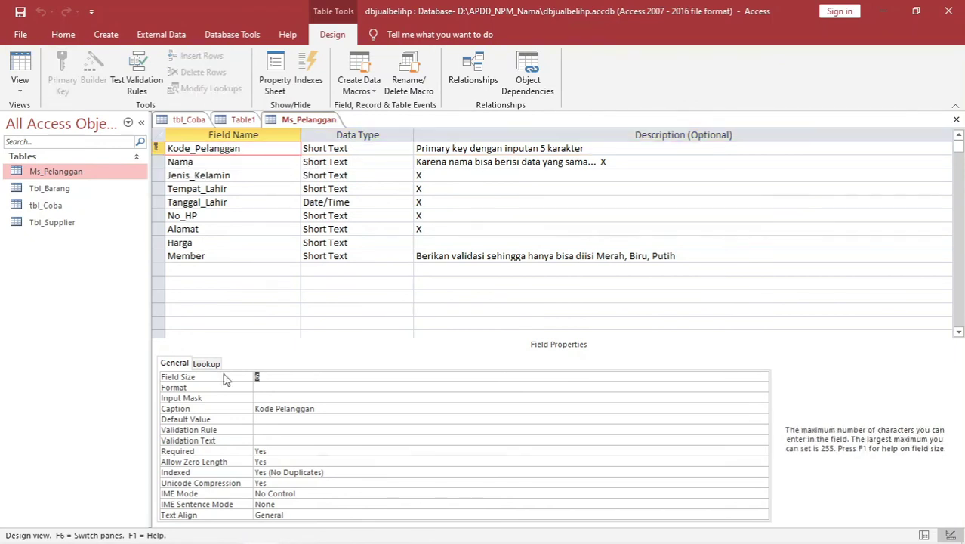
{"action": "left_click", "coordinate": [244, 121]}
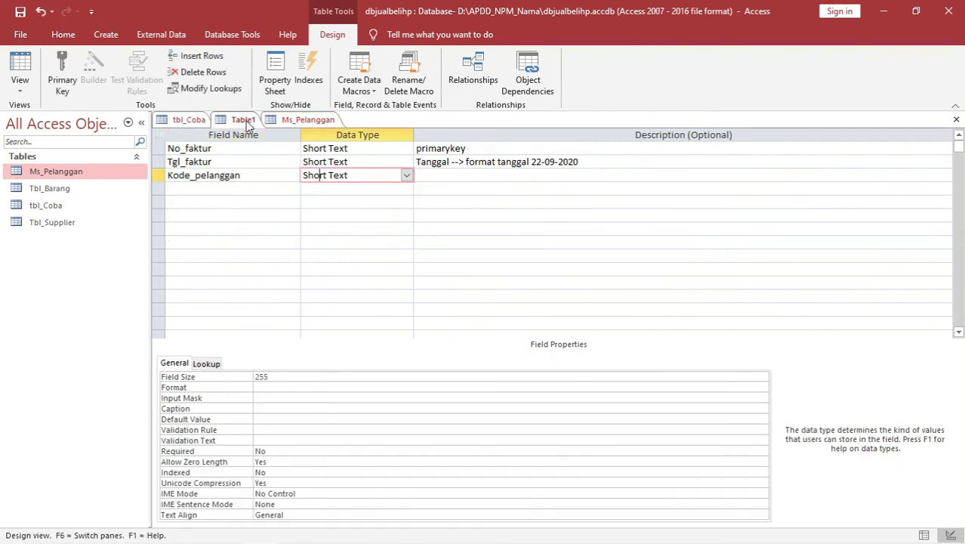
{"action": "left_click", "coordinate": [220, 188]}
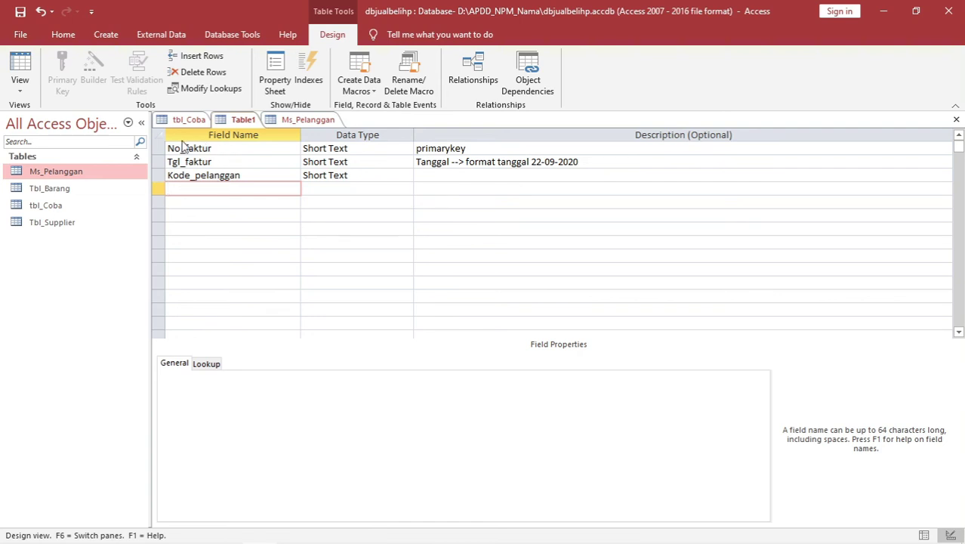
{"action": "left_click", "coordinate": [155, 148]}
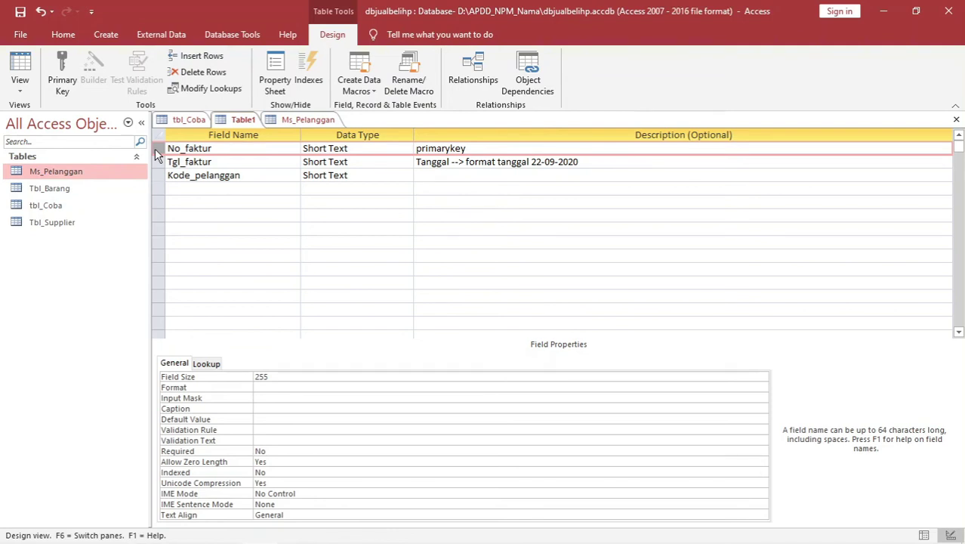
Create a second table in Design View with the Short Text fields No_faktur and Kode_barang
{"action": "left_click", "coordinate": [110, 35]}
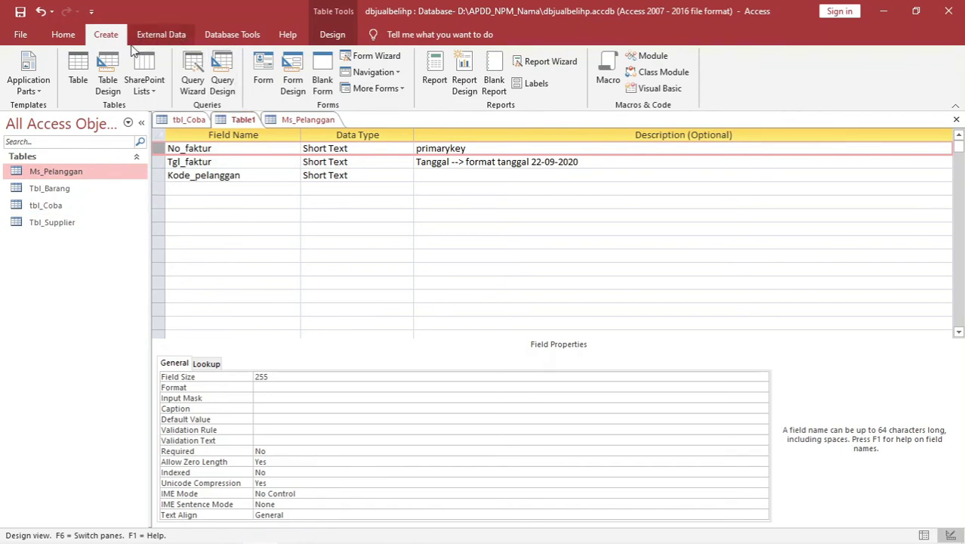
{"action": "left_click", "coordinate": [108, 82]}
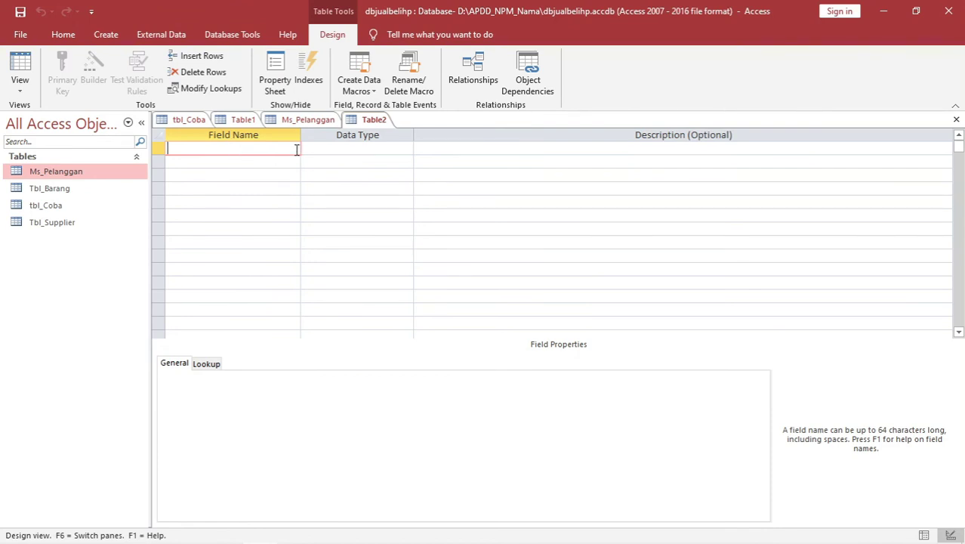
{"action": "type", "text": "No_faktur"}
{"action": "key", "text": "Down"}
{"action": "type", "text": "Kode"}
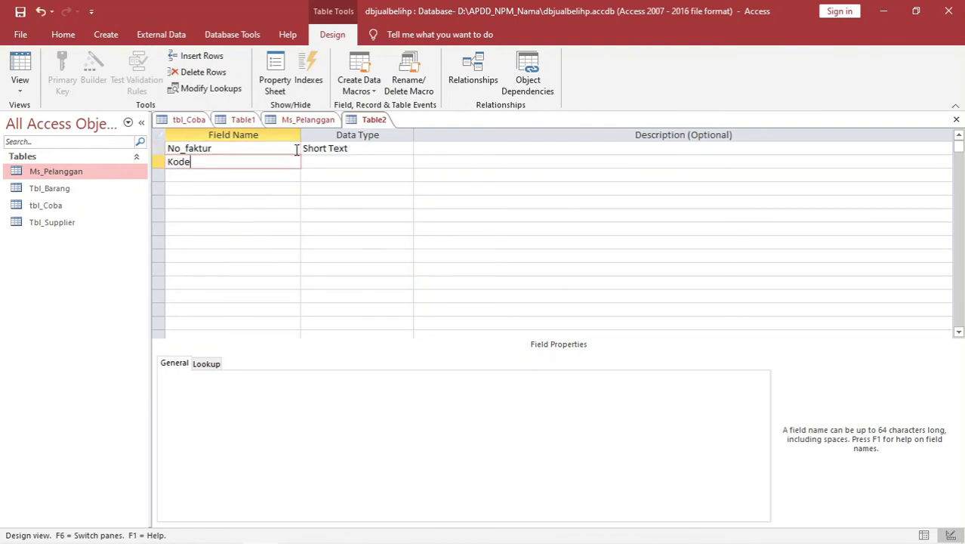
{"action": "type", "text": "_barang"}
{"action": "key", "text": "Tab"}
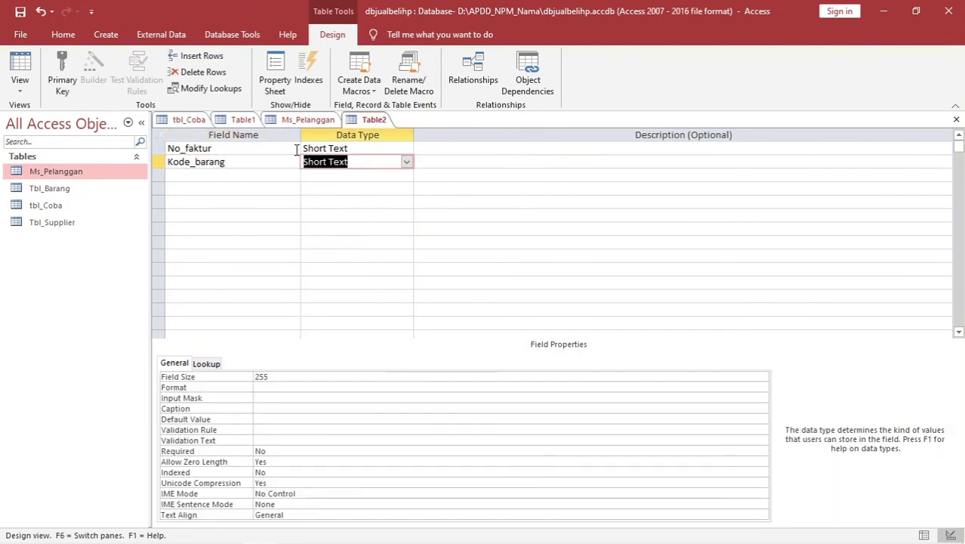
Open Tbl_Barang in Design View, check the field size of Kode Brg, and return to Table2
{"action": "right_click", "coordinate": [39, 192]}
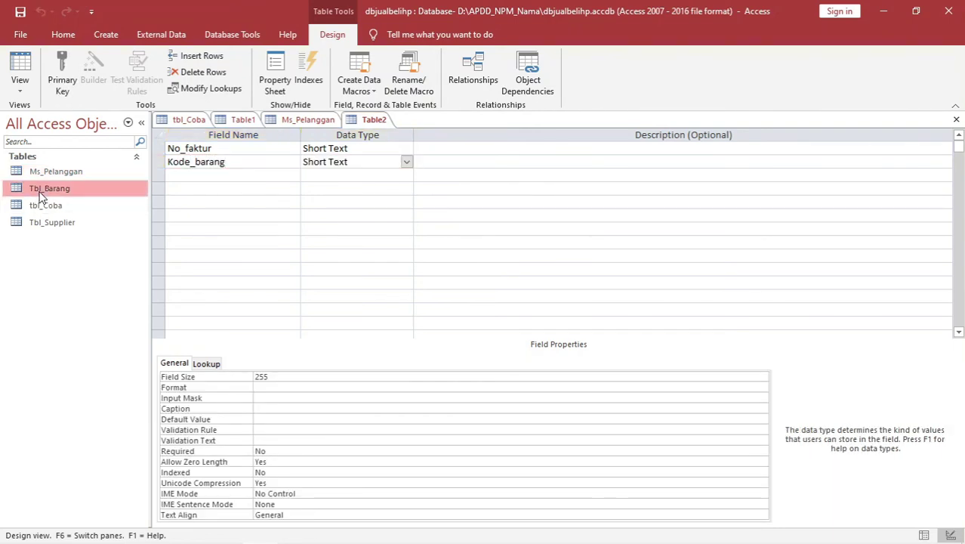
{"action": "left_click", "coordinate": [69, 218]}
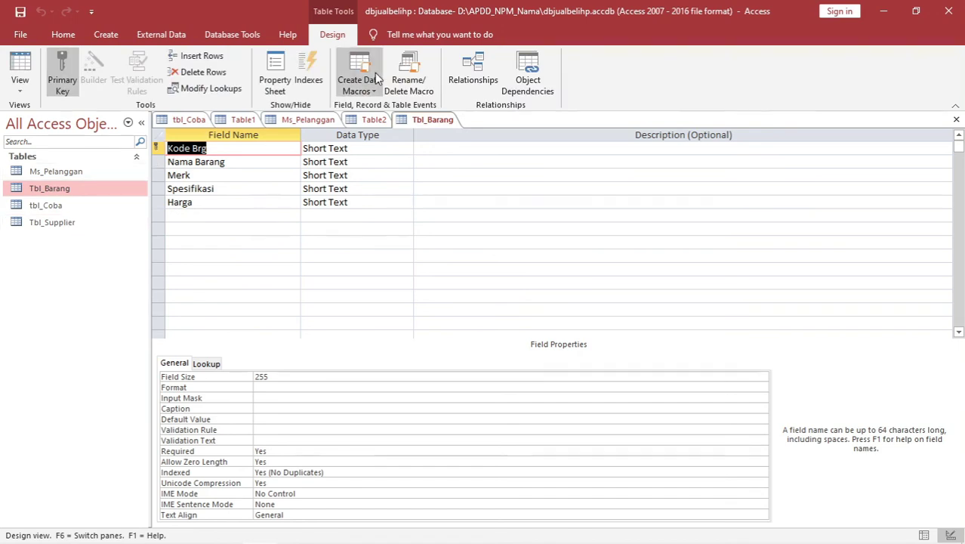
{"action": "left_click", "coordinate": [256, 149]}
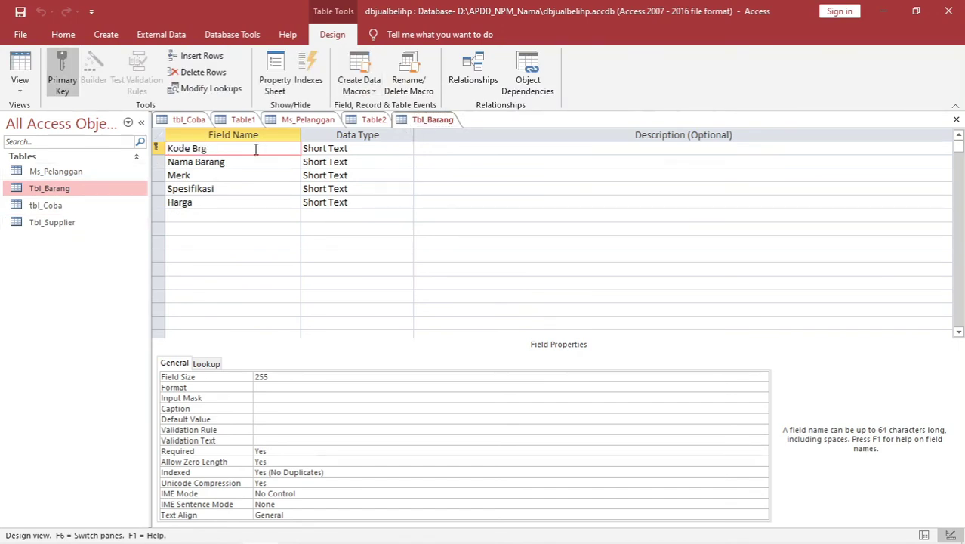
{"action": "left_click", "coordinate": [229, 379]}
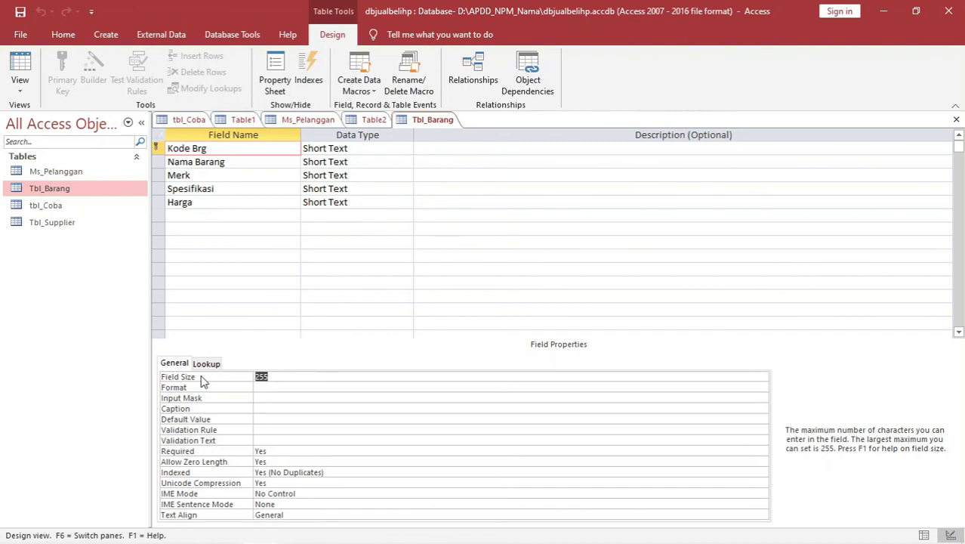
{"action": "left_click", "coordinate": [370, 120]}
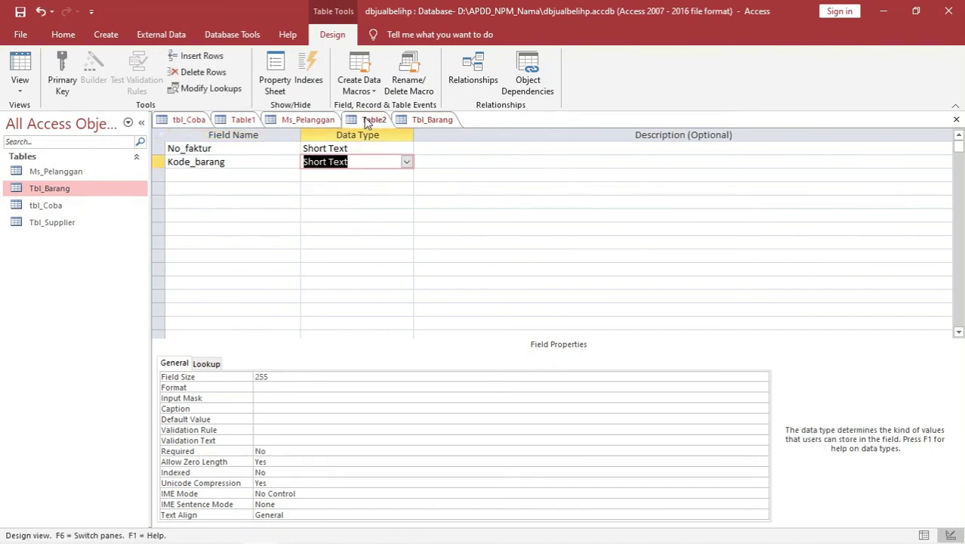
Add a Qty field below Kode_barang in Table2
{"action": "left_click", "coordinate": [230, 174]}
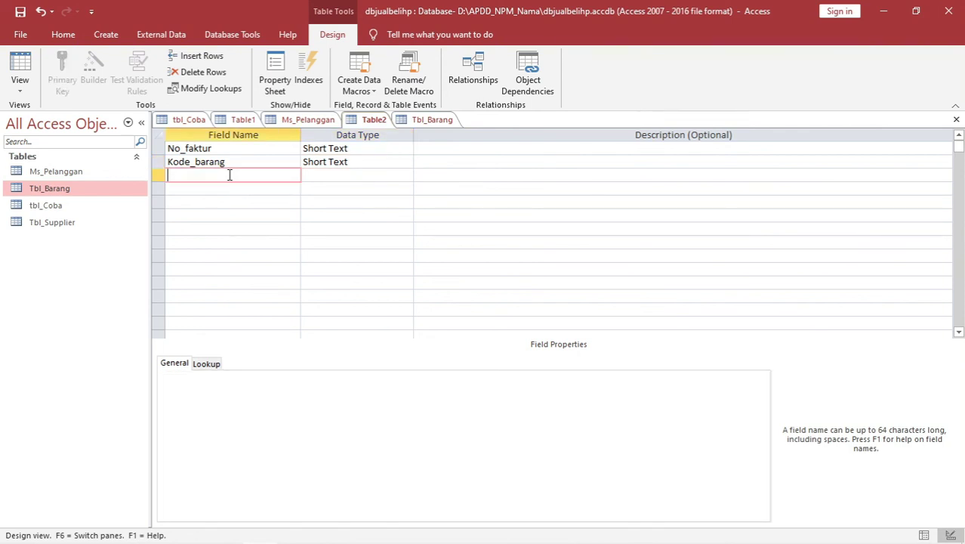
{"action": "type", "text": "Qty"}
{"action": "key", "text": "Down"}
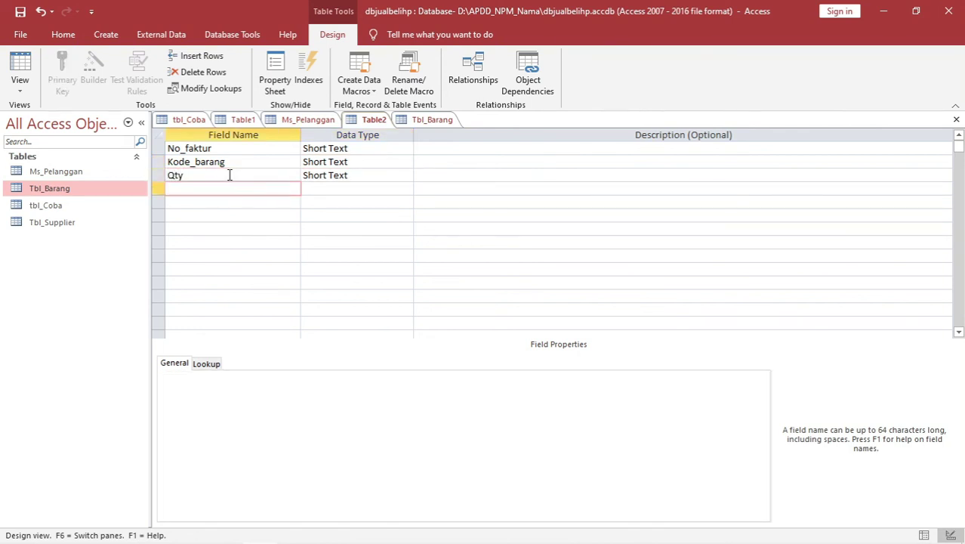
Add a Harga_Brg field with the Currency data type and the description "Format currency menjadi Rp."
{"action": "type", "text": "Harga_Brg"}
{"action": "key", "text": "Tab"}
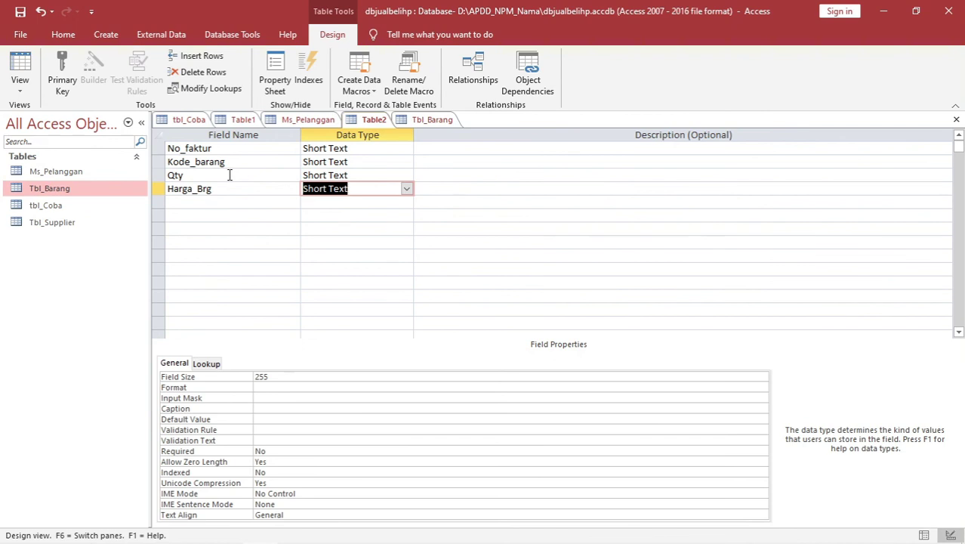
{"action": "type", "text": "number"}
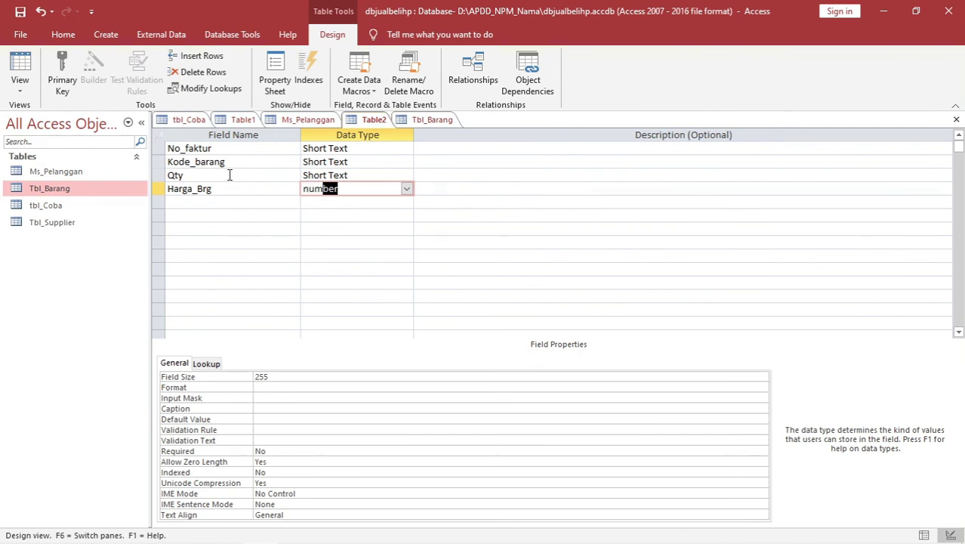
{"action": "key", "text": "Tab"}
{"action": "key", "text": "shift+Tab"}
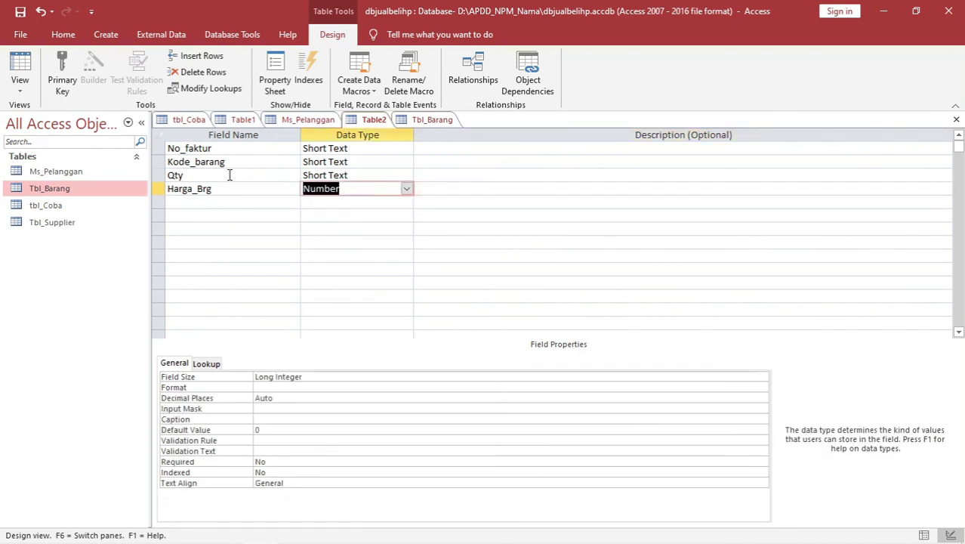
{"action": "type", "text": "currency"}
{"action": "key", "text": "Tab"}
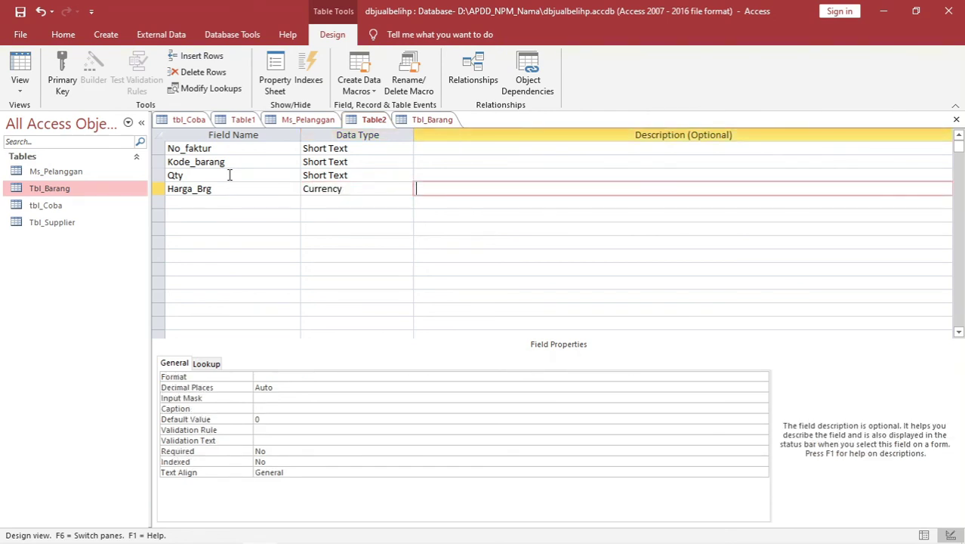
{"action": "type", "text": "Format currency menjadi Rp."}
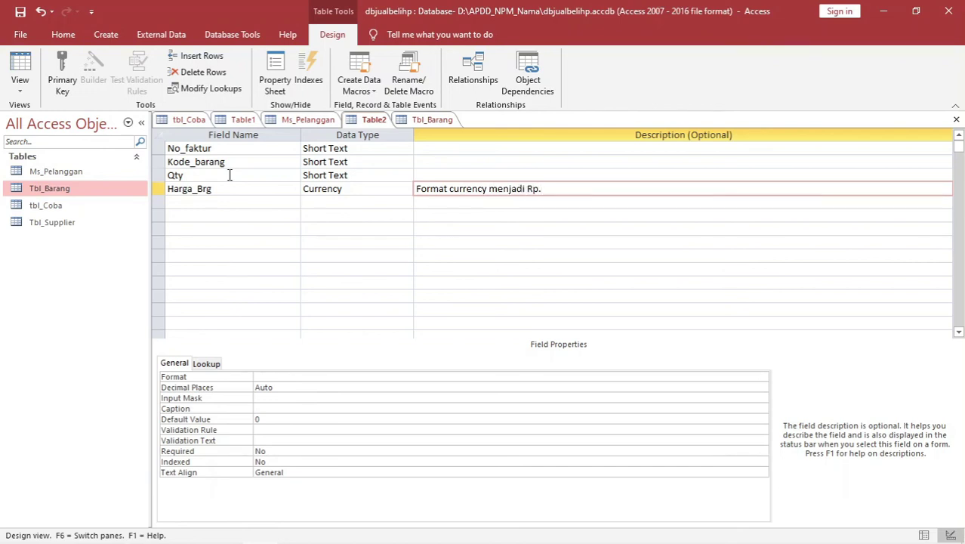
{"action": "key", "text": "Return"}
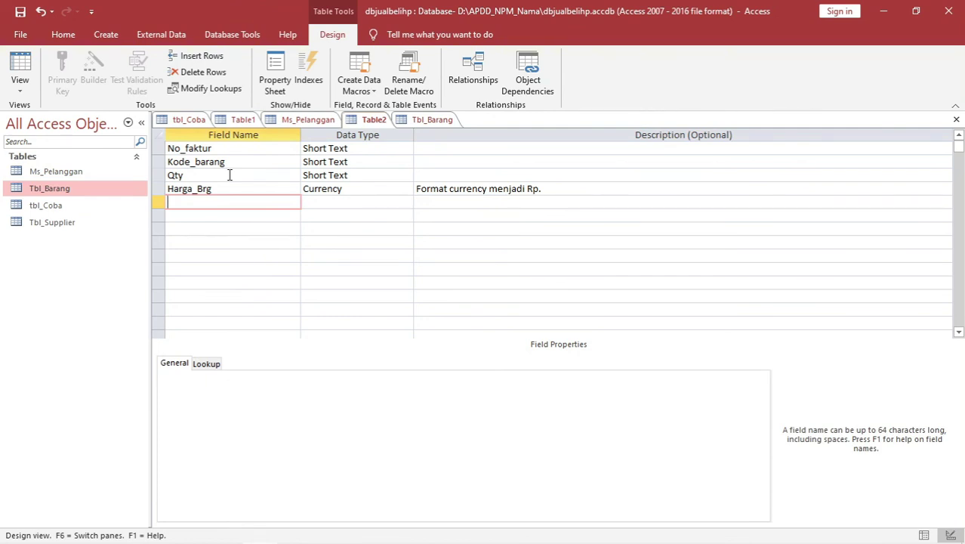
Add a Short Text field Total to Table2 with the description "Rumus = qty * harga barang"
{"action": "type", "text": "Total"}
{"action": "key", "text": "Return"}
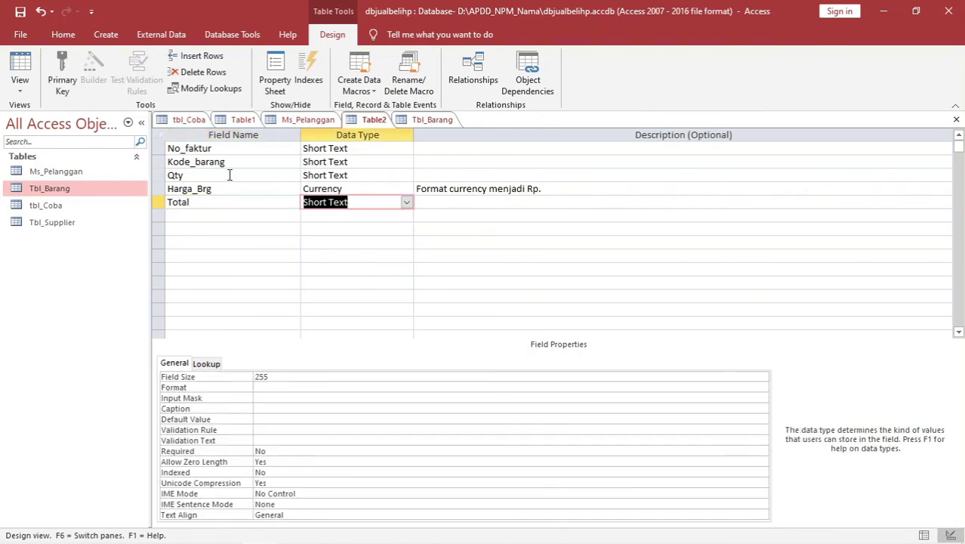
{"action": "key", "text": "Return"}
{"action": "type", "text": "Ru"}
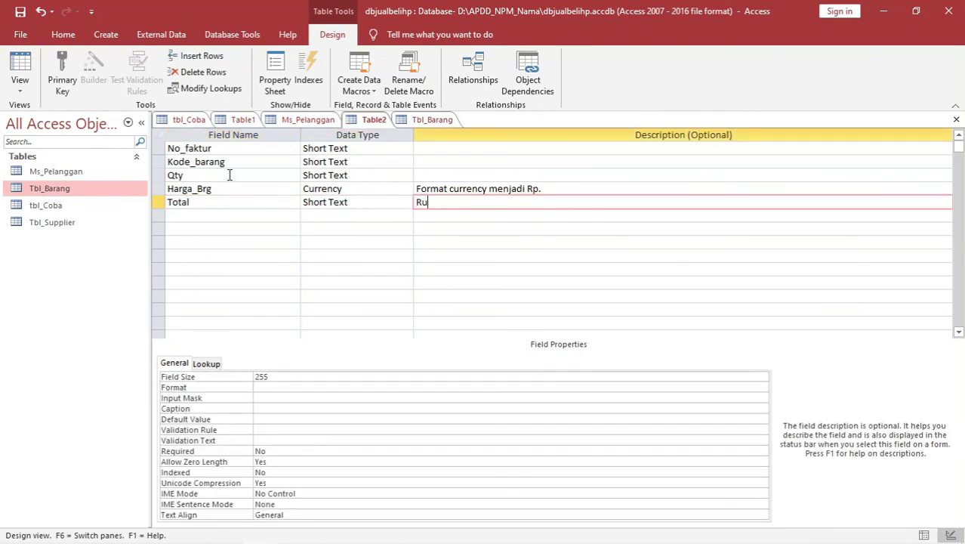
{"action": "type", "text": "mus = qty * harga brang"}
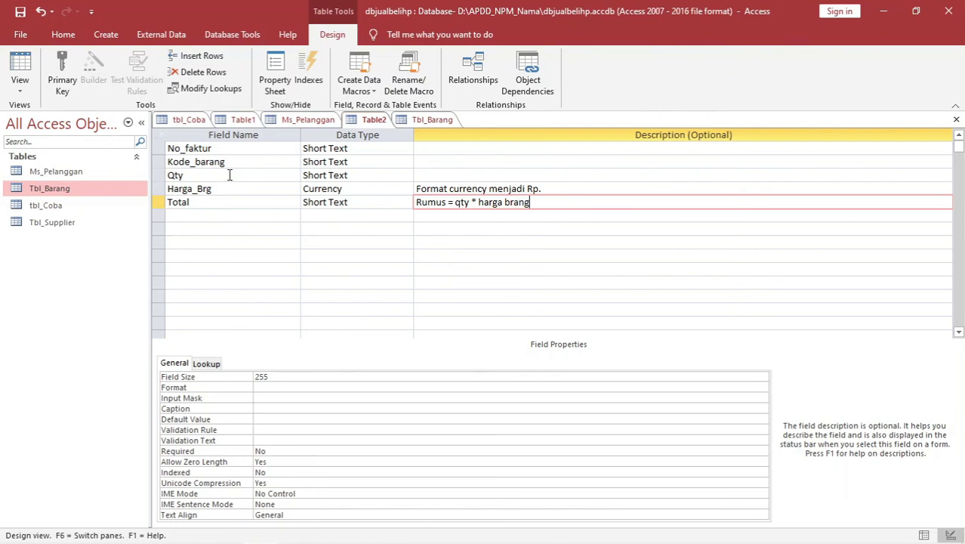
{"action": "key", "text": "BackSpace"}
{"action": "key", "text": "BackSpace"}
{"action": "key", "text": "BackSpace"}
{"action": "key", "text": "BackSpace"}
{"action": "type", "text": "arang"}
{"action": "key", "text": "Return"}
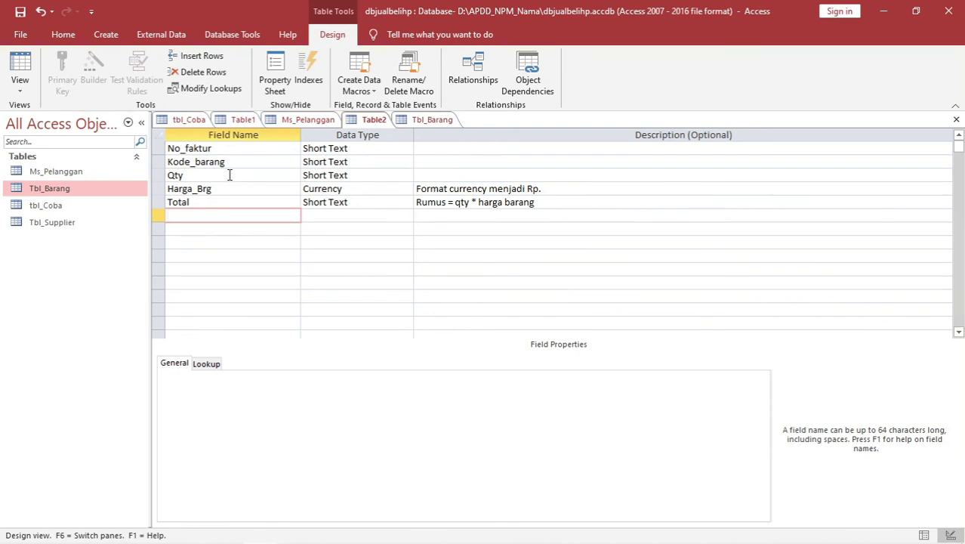
Save Table1 as Tbl_Jual with No_faktur set as its primary key
{"action": "left_click", "coordinate": [237, 120]}
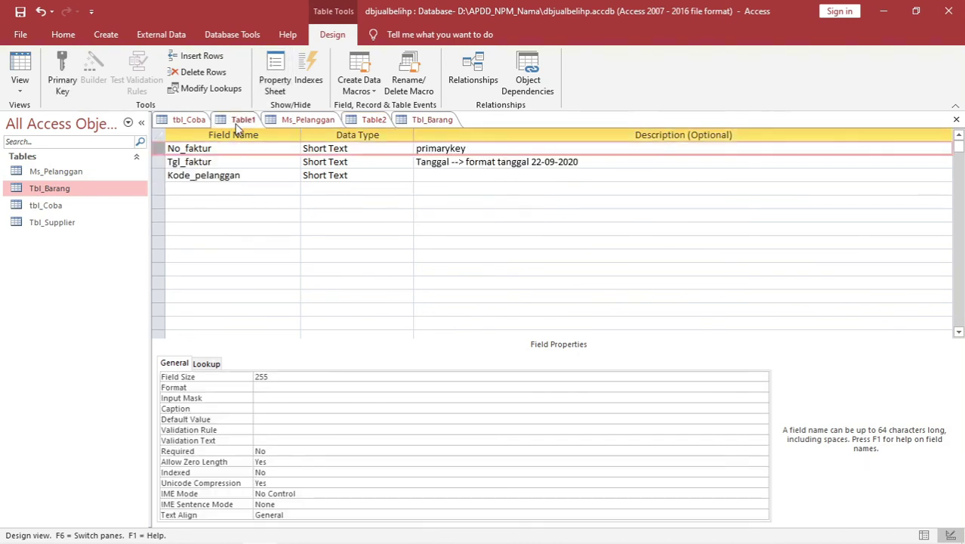
{"action": "key", "text": "ctrl+s"}
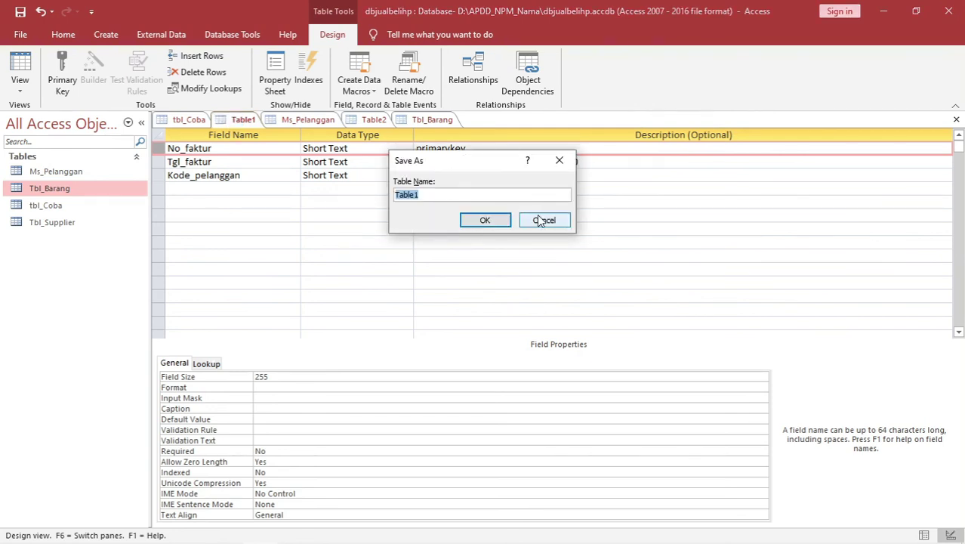
{"action": "type", "text": "Tbl"}
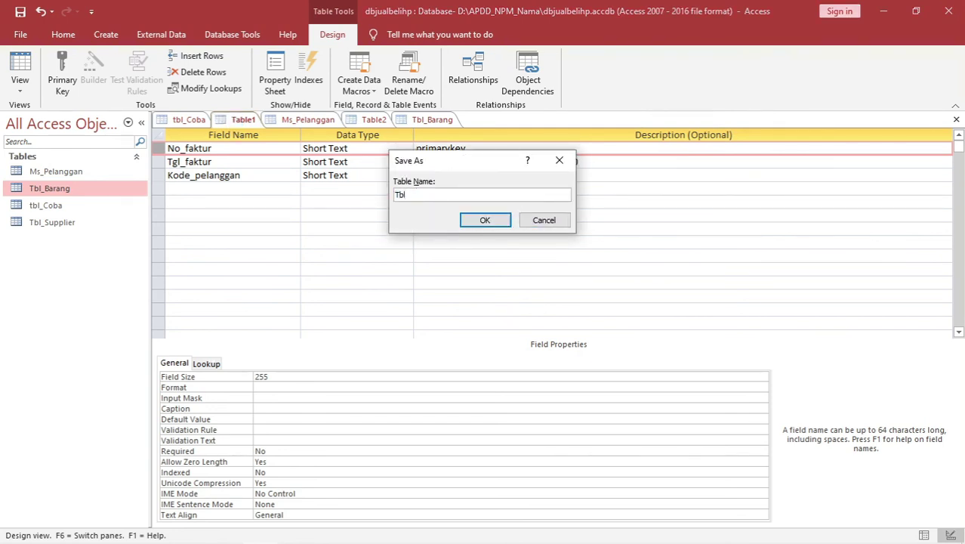
{"action": "type", "text": "_Jual"}
{"action": "key", "text": "Return"}
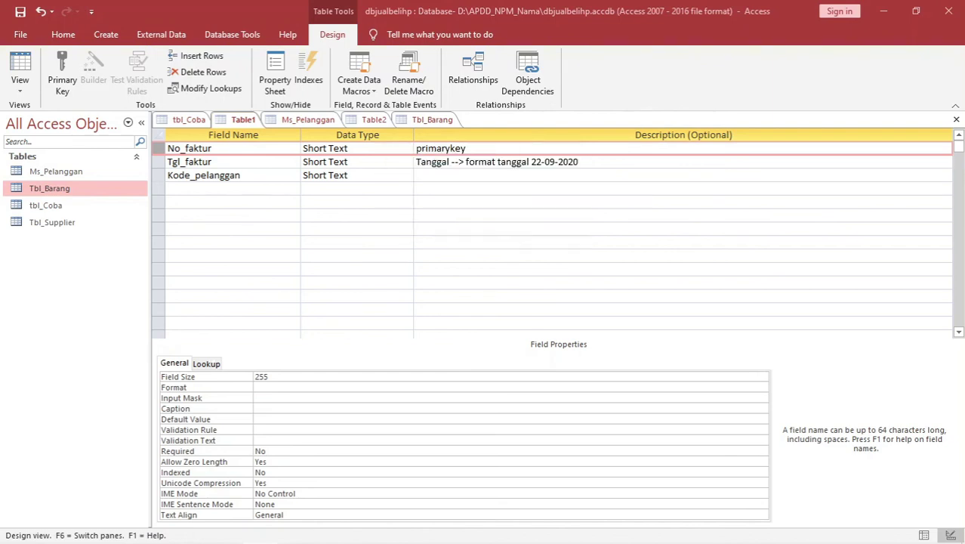
{"action": "left_click", "coordinate": [548, 330]}
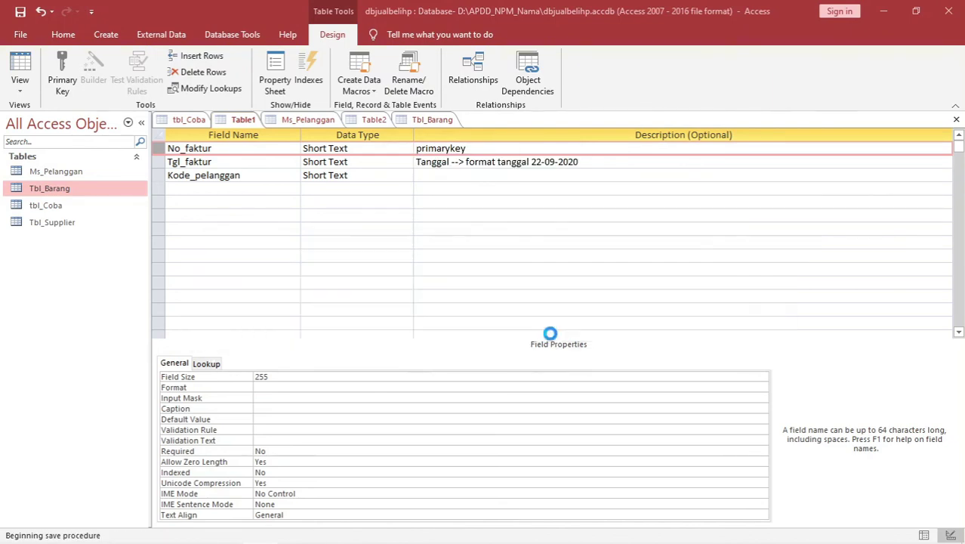
{"action": "left_click", "coordinate": [208, 148]}
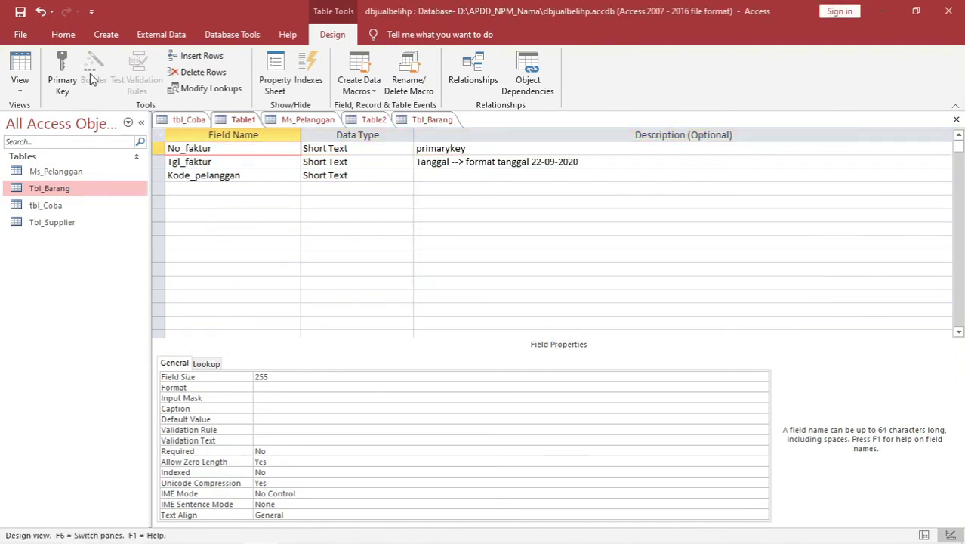
{"action": "left_click", "coordinate": [63, 67]}
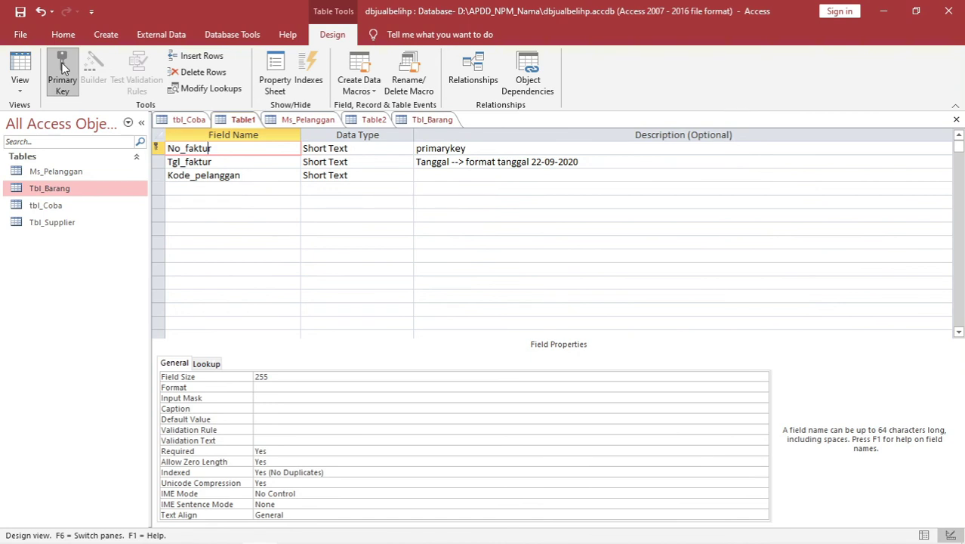
{"action": "key", "text": "ctrl+s"}
{"action": "key", "text": "Return"}
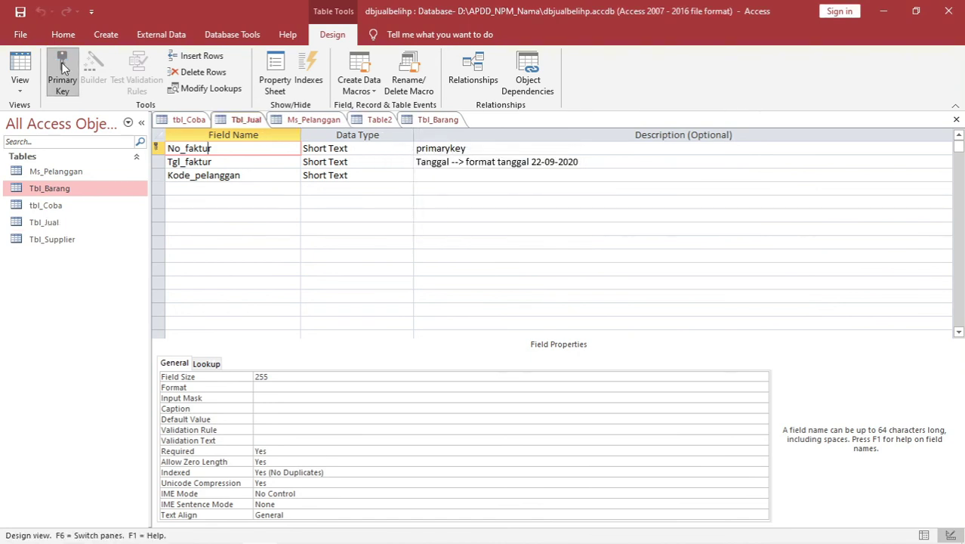
Review the fields of Table2, comparing No_faktur with Tbl_Jual and Kode_barang with Kode Brg in Tbl_Barang
{"action": "left_click", "coordinate": [369, 121]}
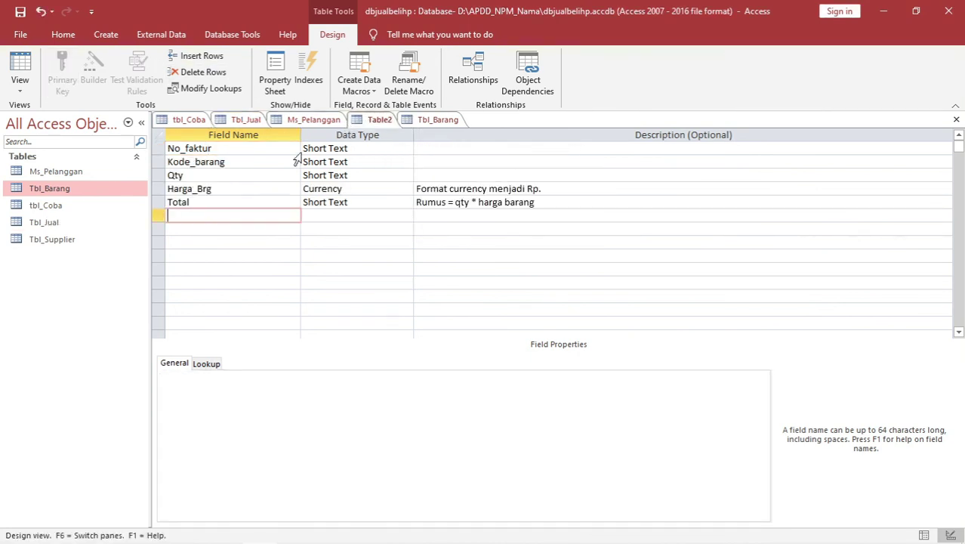
{"action": "left_click", "coordinate": [244, 151]}
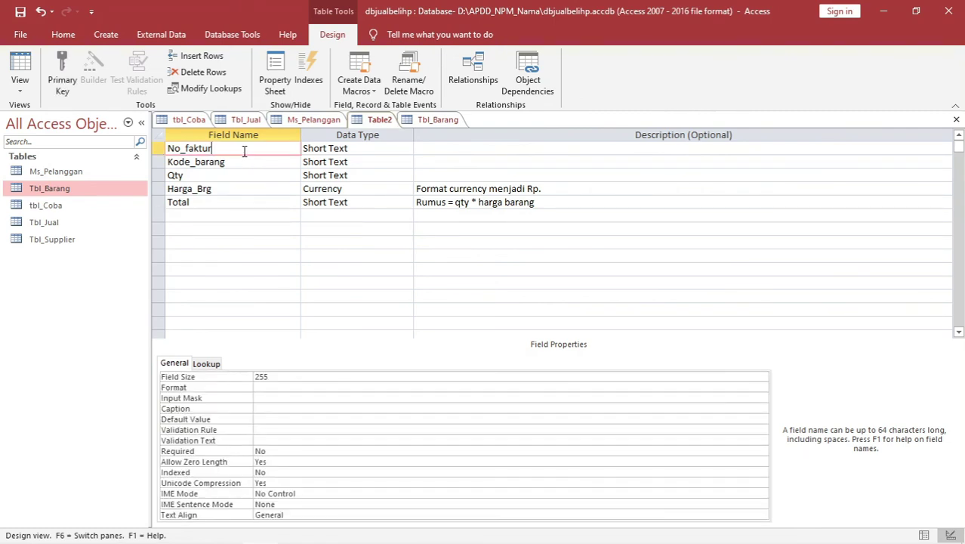
{"action": "left_click", "coordinate": [210, 163]}
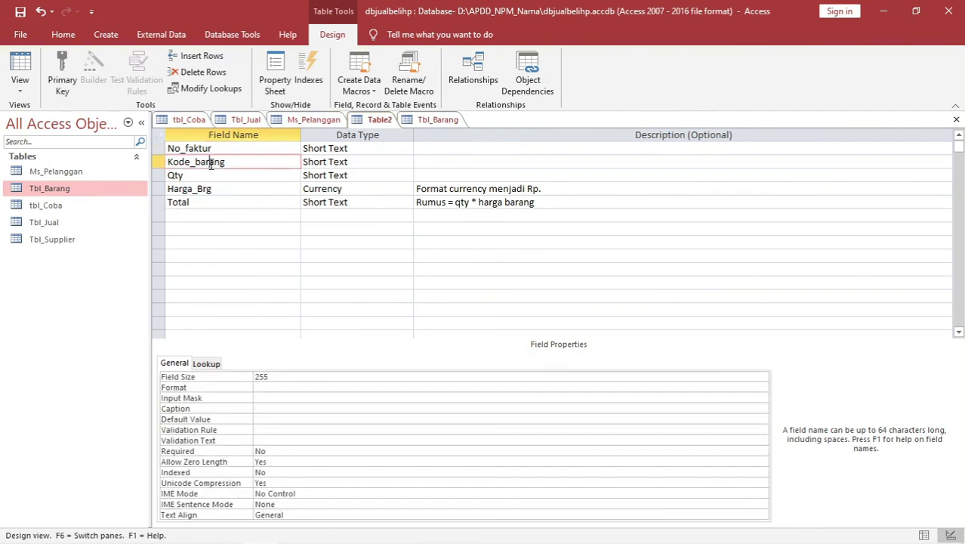
{"action": "left_click", "coordinate": [205, 200]}
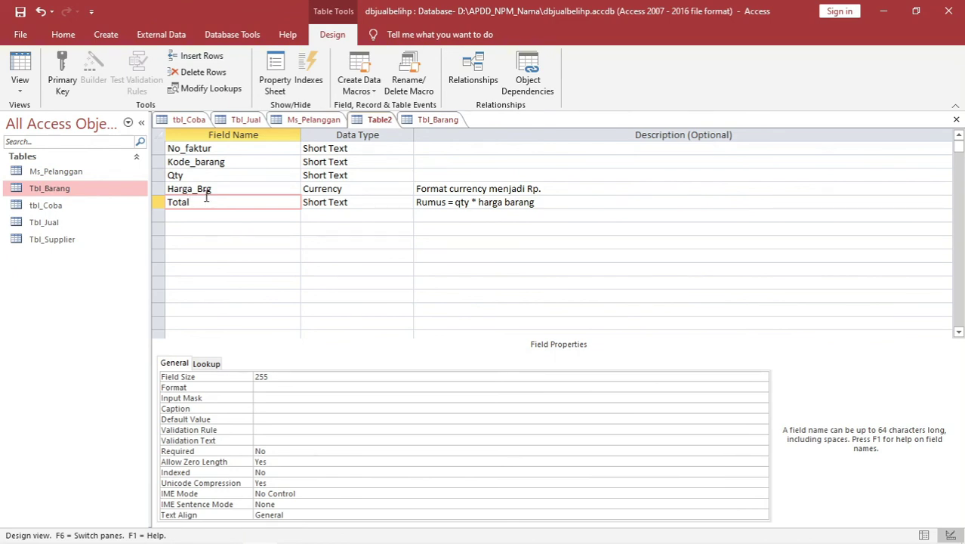
{"action": "left_click", "coordinate": [215, 148]}
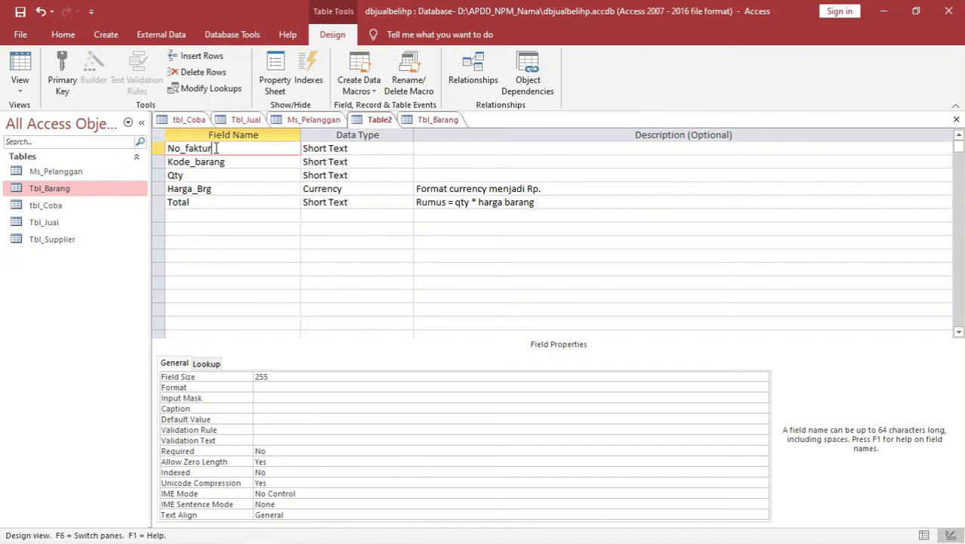
{"action": "left_click", "coordinate": [246, 120]}
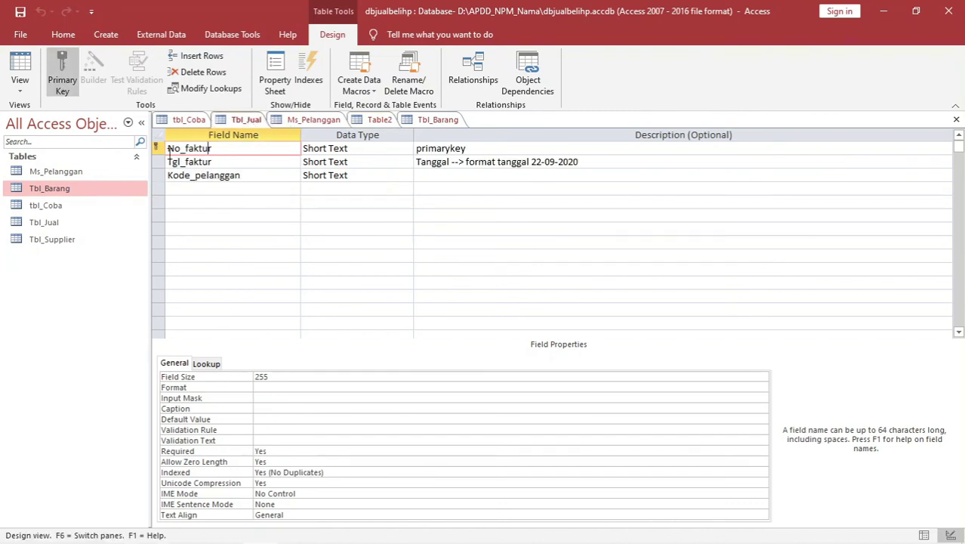
{"action": "left_click", "coordinate": [442, 121]}
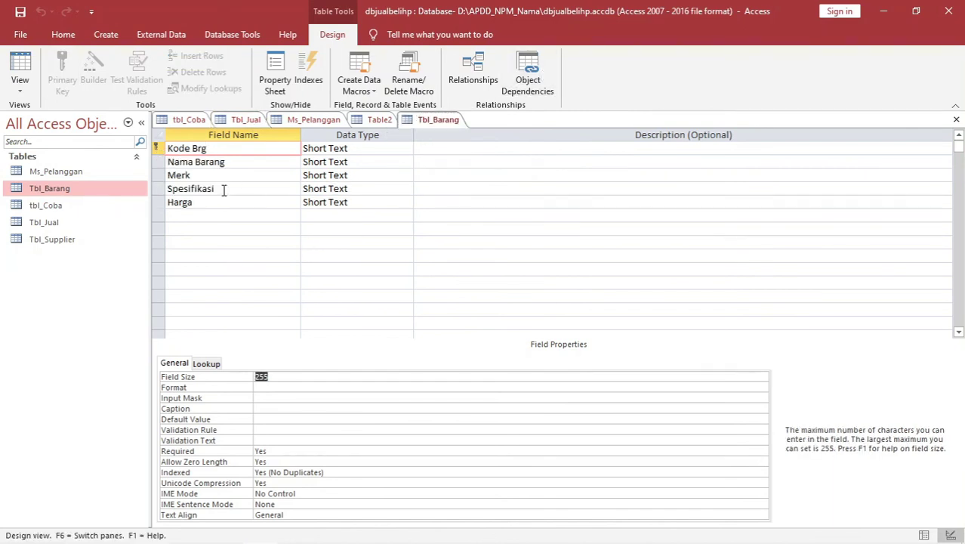
{"action": "left_click", "coordinate": [371, 120]}
{"action": "left_click", "coordinate": [228, 162]}
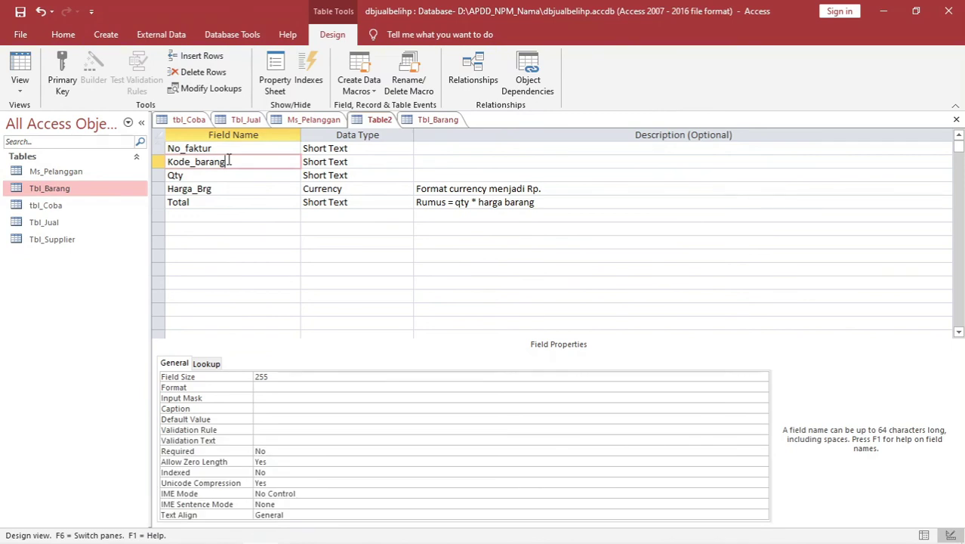
{"action": "left_click", "coordinate": [194, 176]}
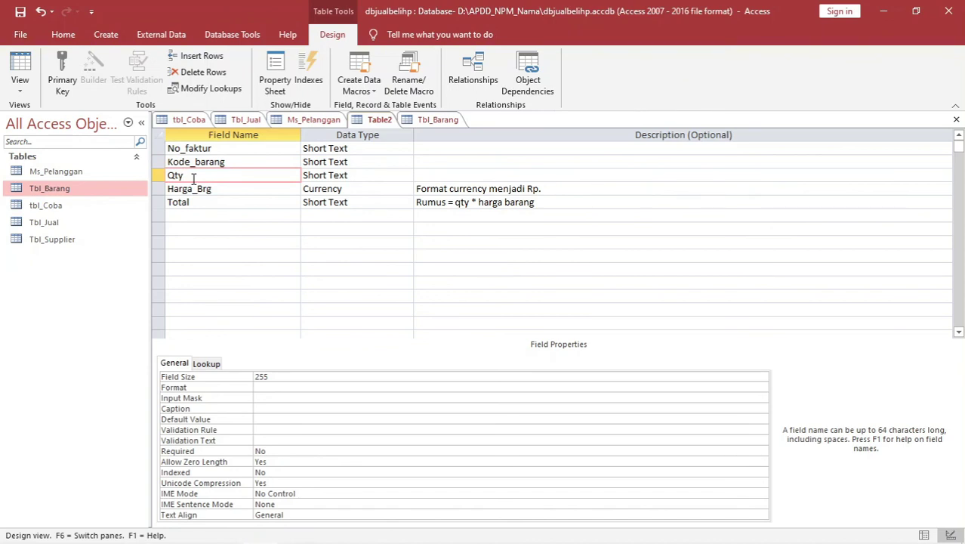
{"action": "left_click", "coordinate": [200, 189]}
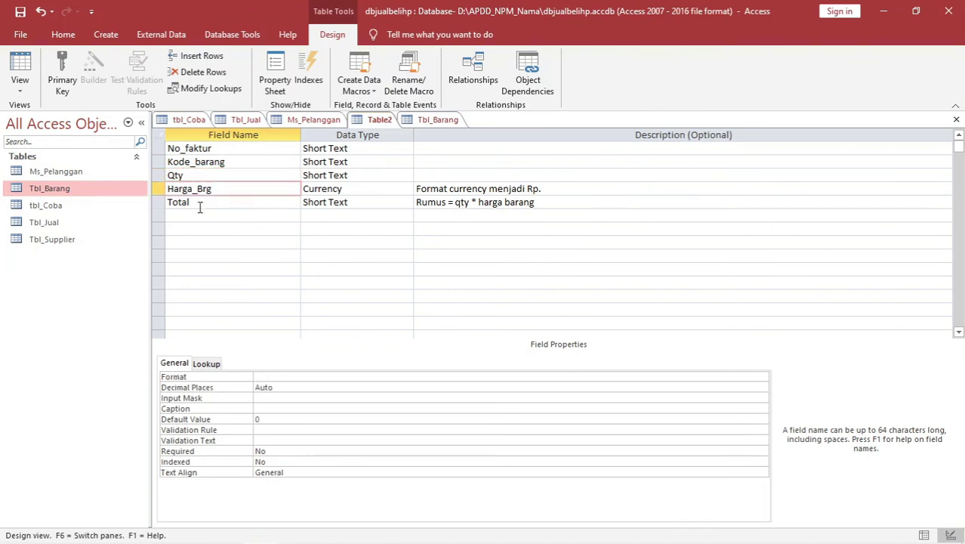
{"action": "left_click", "coordinate": [200, 203]}
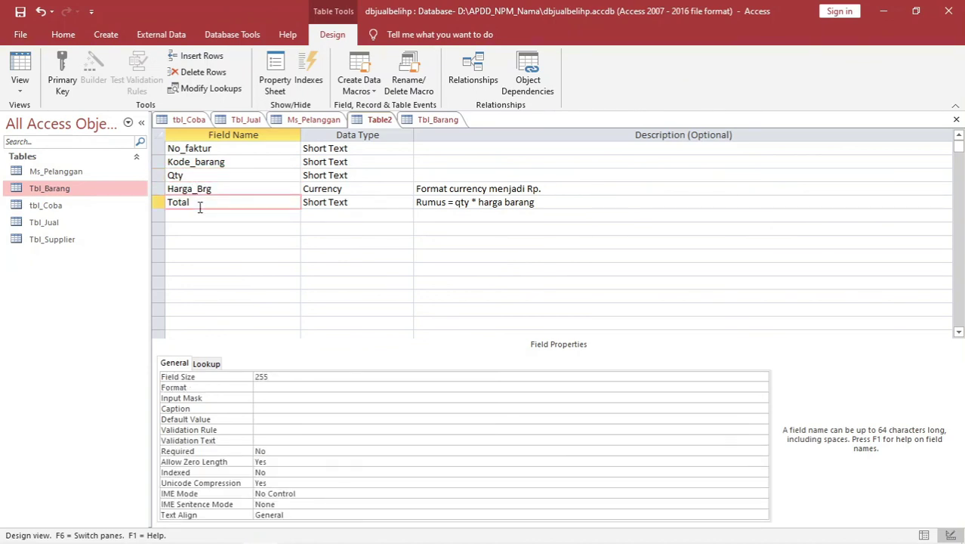
Save Table2 as Tbl_DtJual without creating a primary key
{"action": "key", "text": "ctrl+s"}
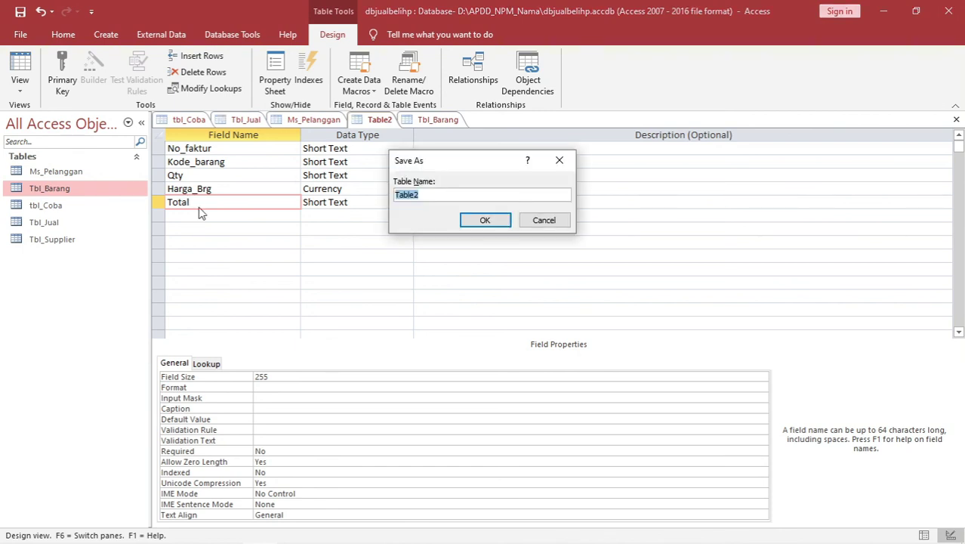
{"action": "type", "text": "Tbl_DtJual"}
{"action": "key", "text": "Return"}
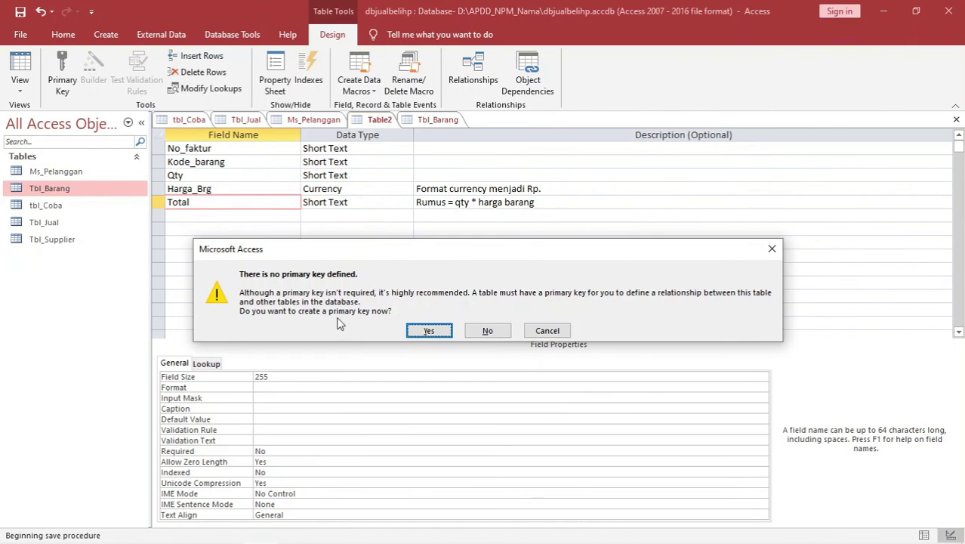
{"action": "left_click", "coordinate": [487, 330]}
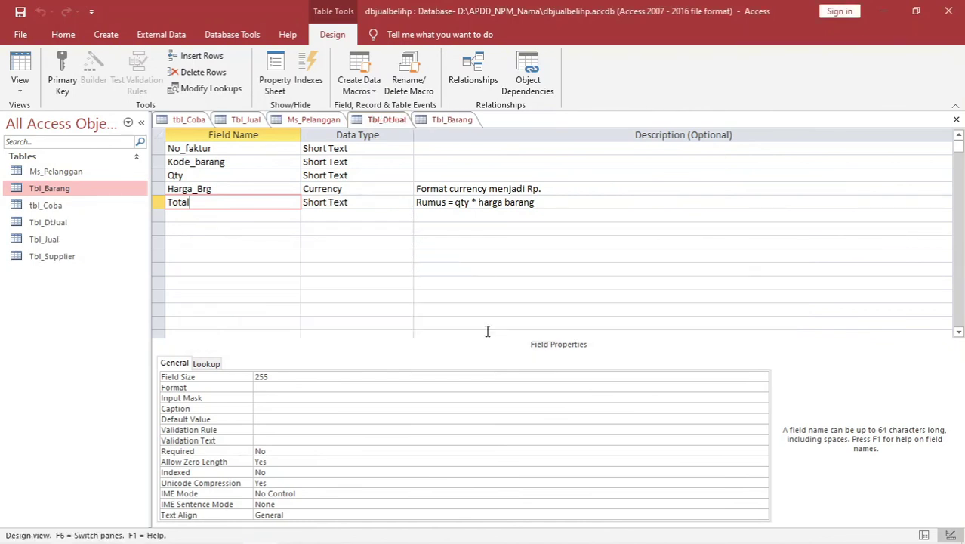